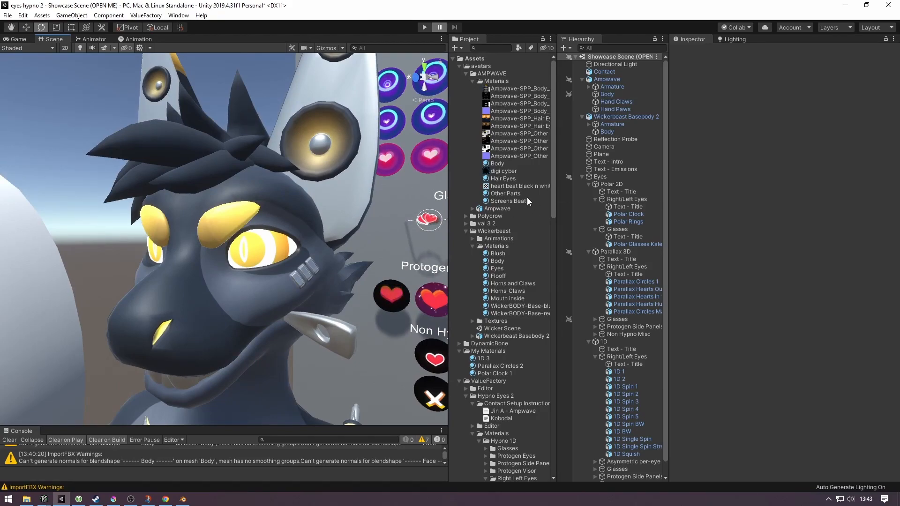
left_click(512, 210)
right_click(512, 210)
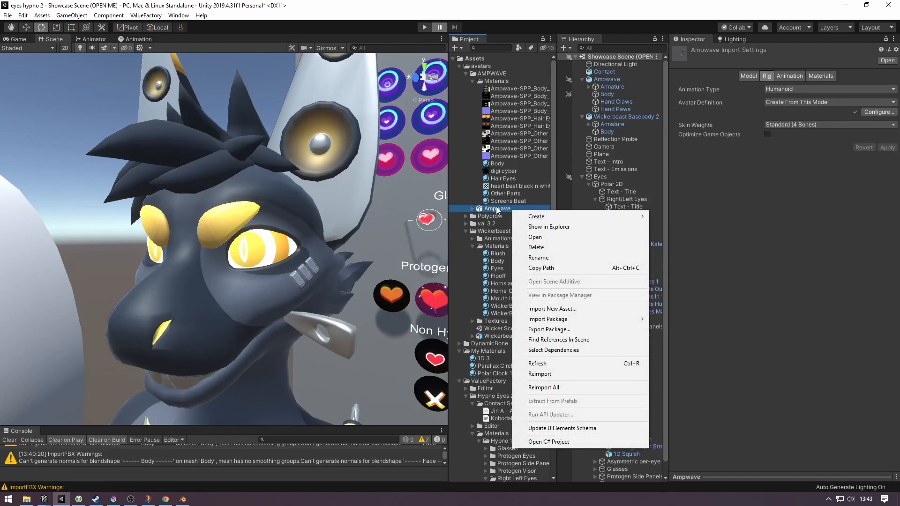
left_click(497, 211)
right_click(497, 210)
left_click(496, 211)
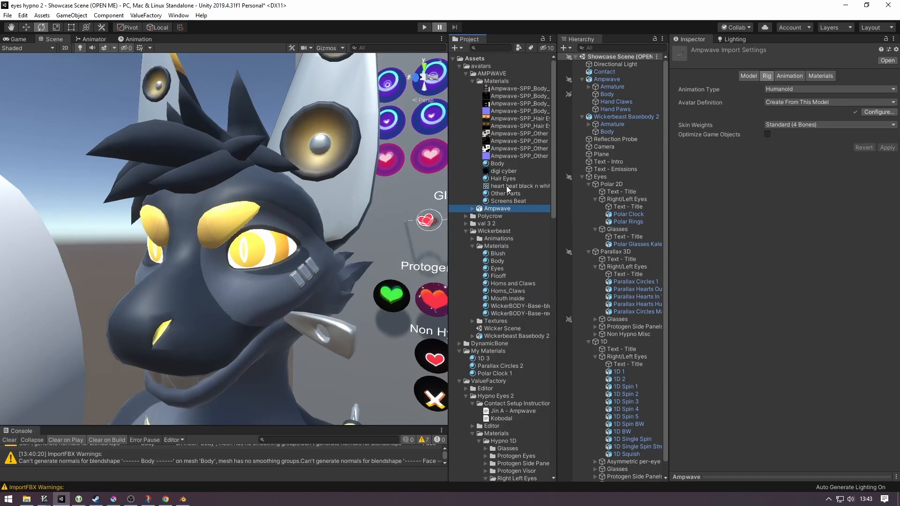
Trace the mesh used by Ampwave's Body object to its source asset in the project
left_click(612, 93)
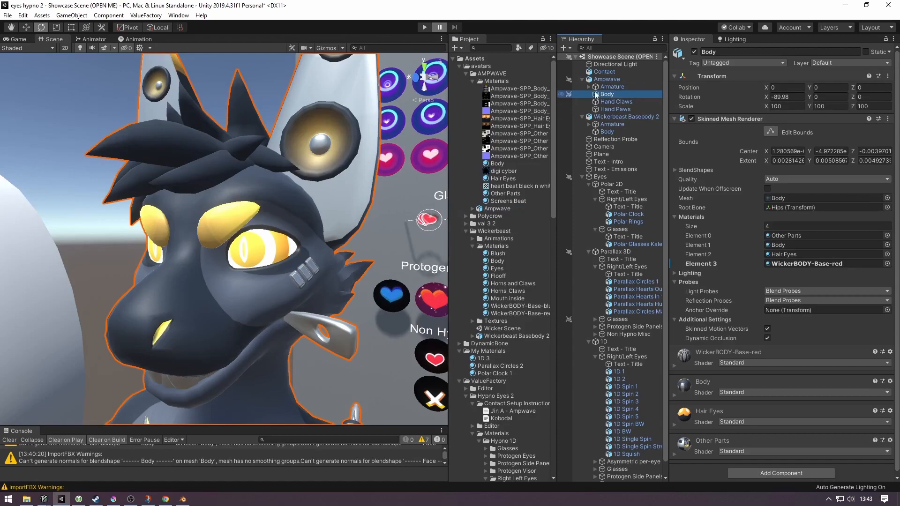
left_click(603, 80)
left_click(620, 94)
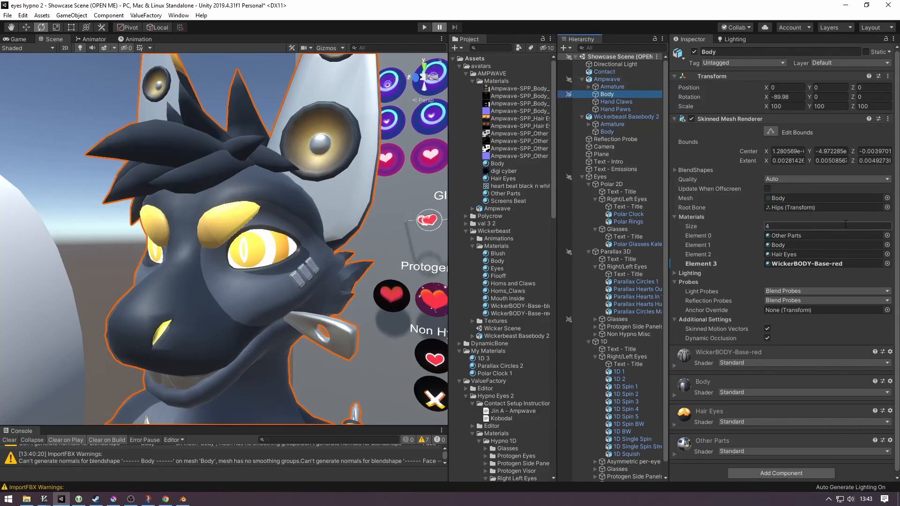
left_click(798, 198)
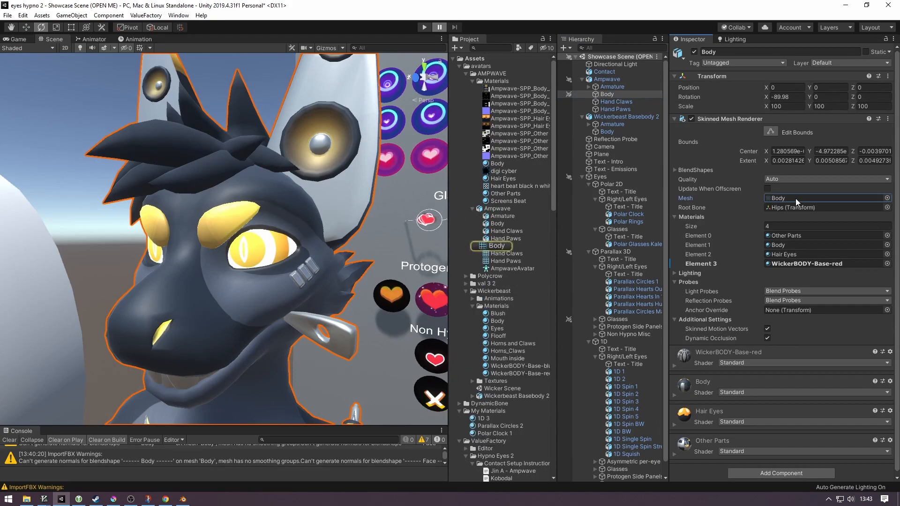
left_click(498, 245)
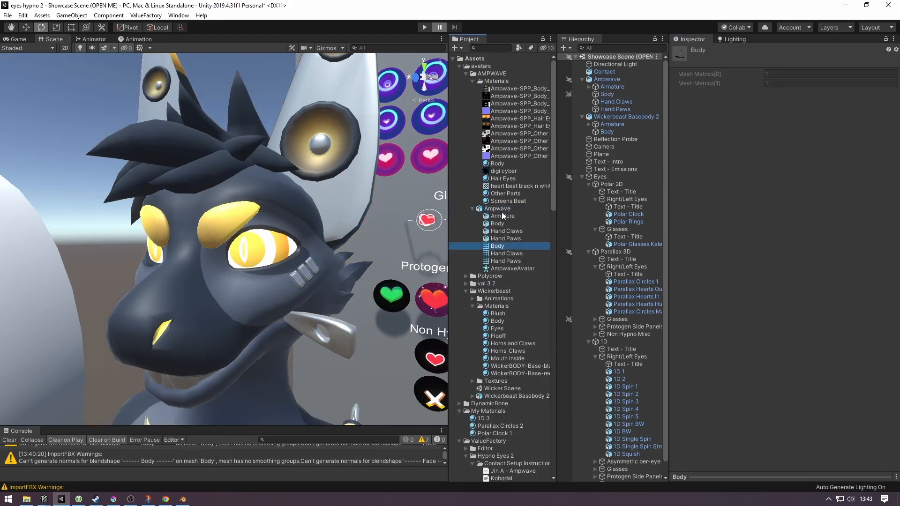
Try a package export of the Ampwave model with dependencies excluded, then dismiss the export
left_click(492, 209)
right_click(492, 212)
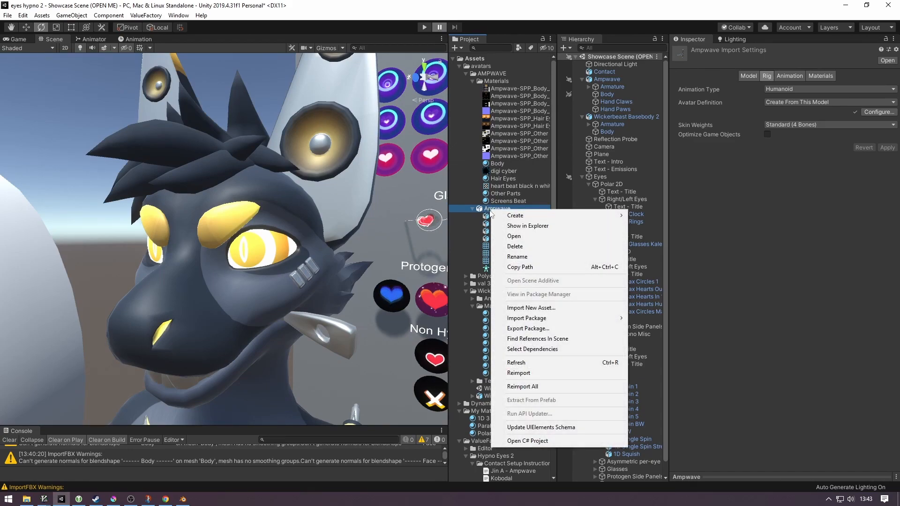
left_click(540, 330)
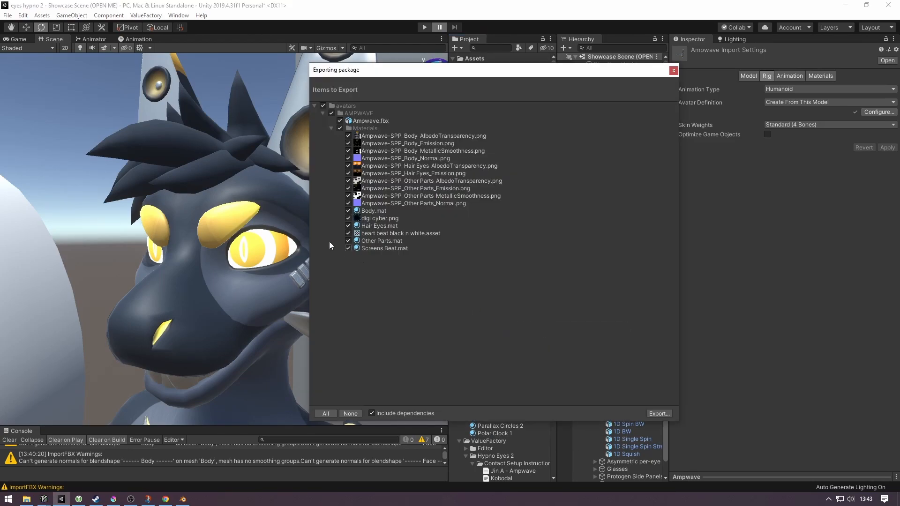
left_click(372, 413)
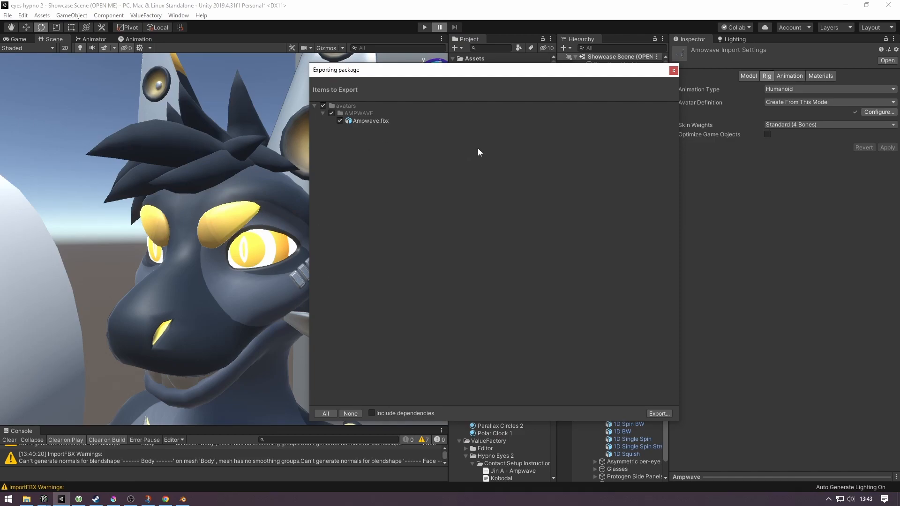
left_click(374, 124)
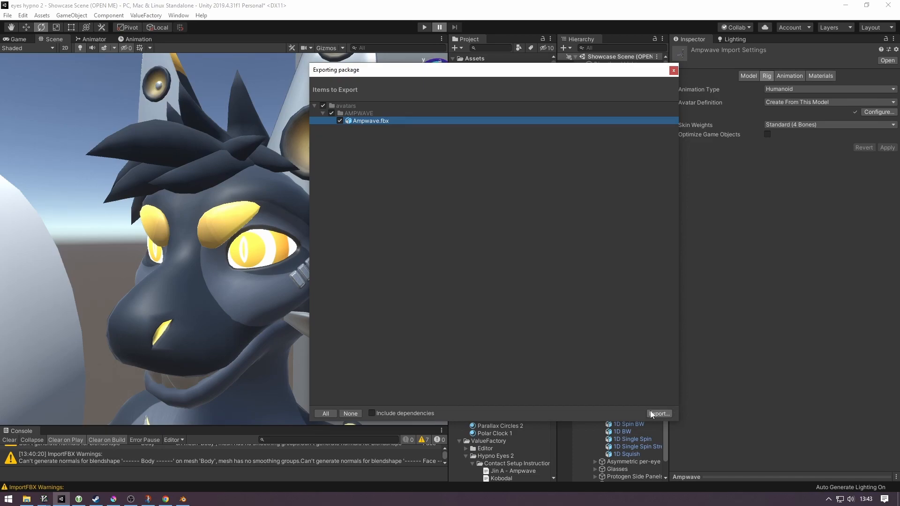
left_click(673, 70)
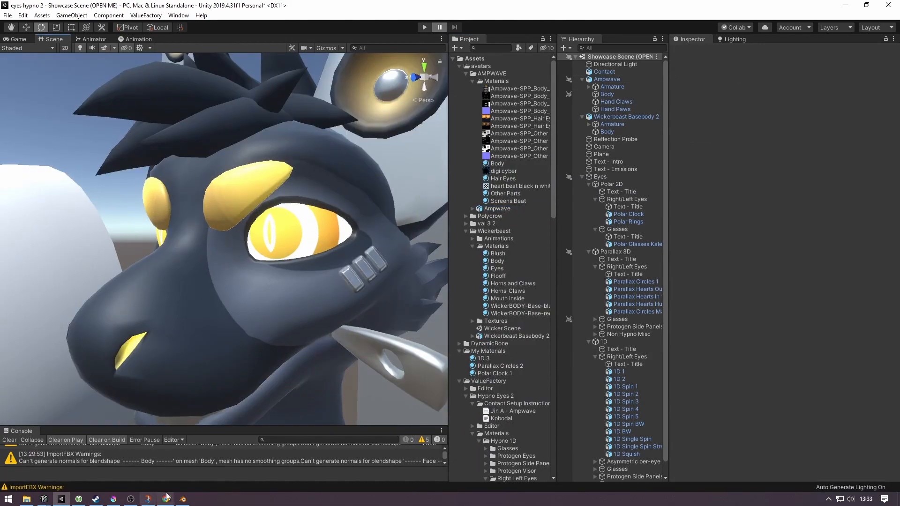
Switch to Blender and display the material slots of the Body mesh
left_click(183, 498)
middle_click_drag(330, 243, 439, 235)
left_click(435, 227)
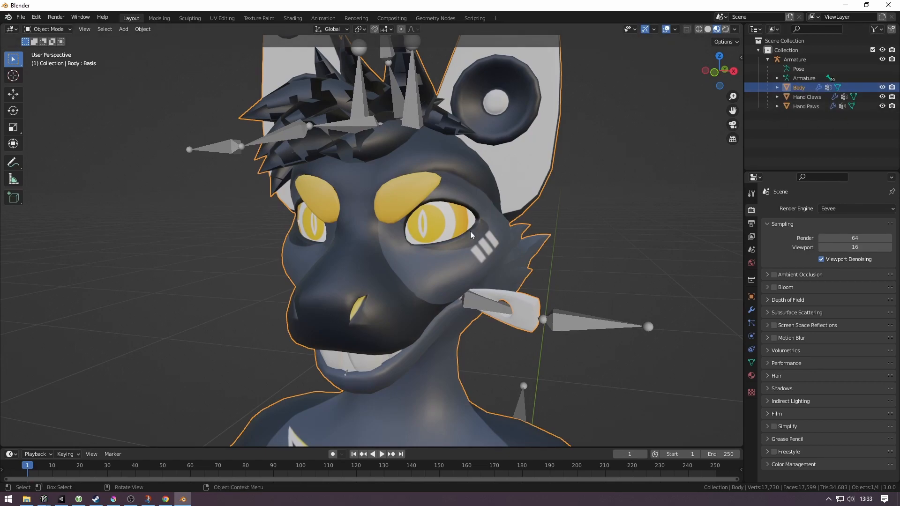
left_click(432, 227)
left_click(437, 228)
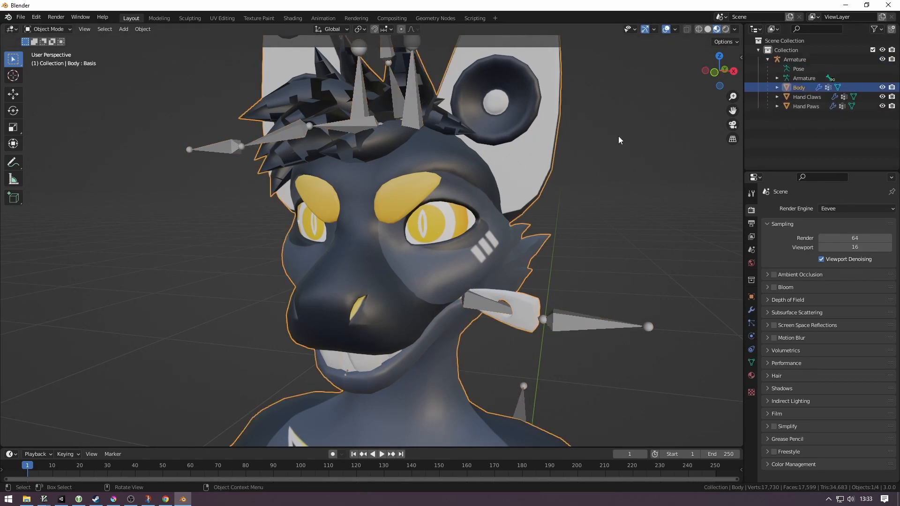
left_click(752, 376)
middle_click_drag(465, 301, 428, 236)
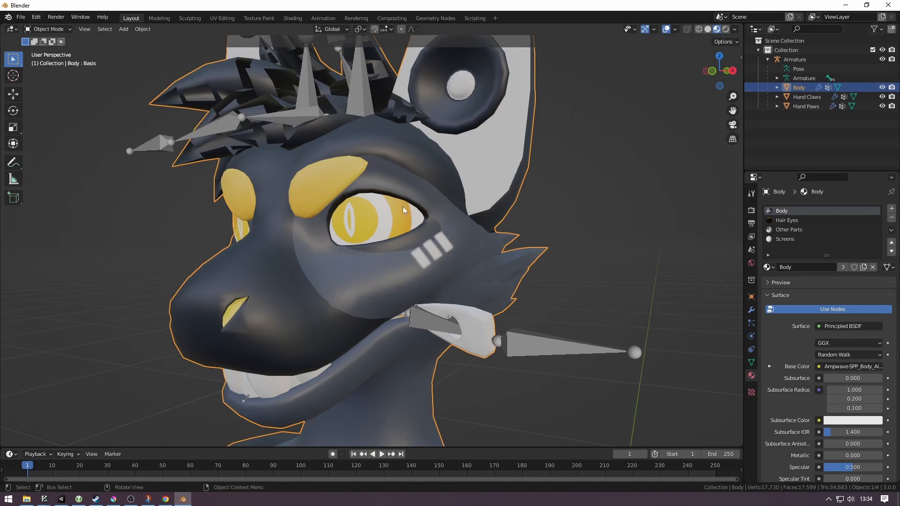
Put the Body mesh in Edit Mode with the face in view
key("ctrl+Tab")
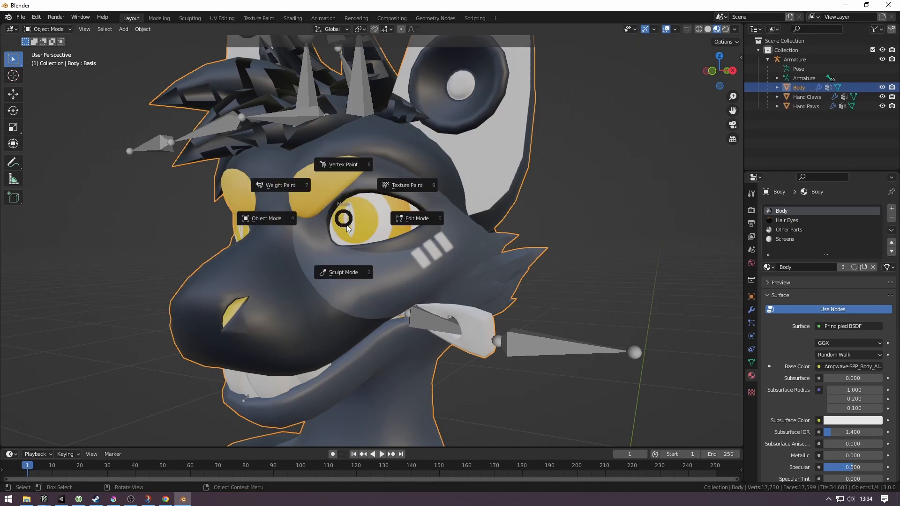
left_click(416, 219)
middle_click_drag(415, 218, 446, 225)
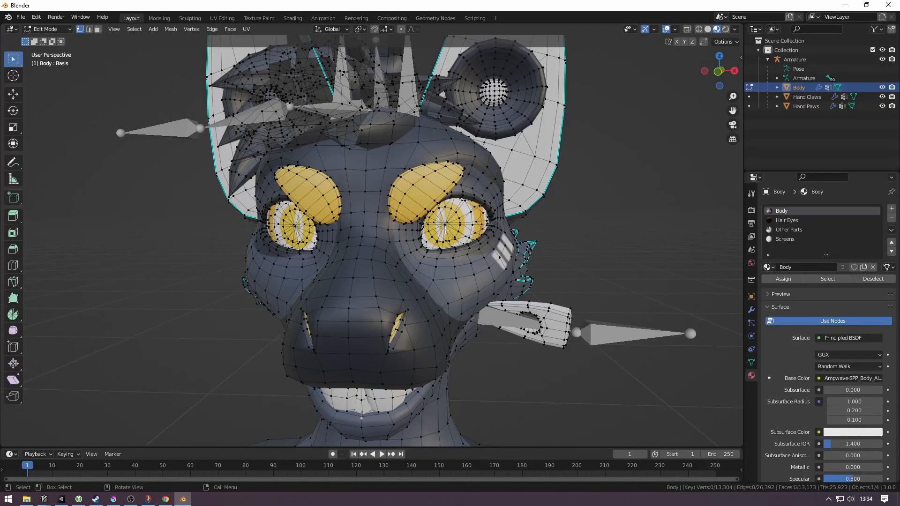
middle_click_drag(444, 224, 429, 240)
Select the linked geometry of one eyeball, try moving it away from the head, and undo the moves
key("l")
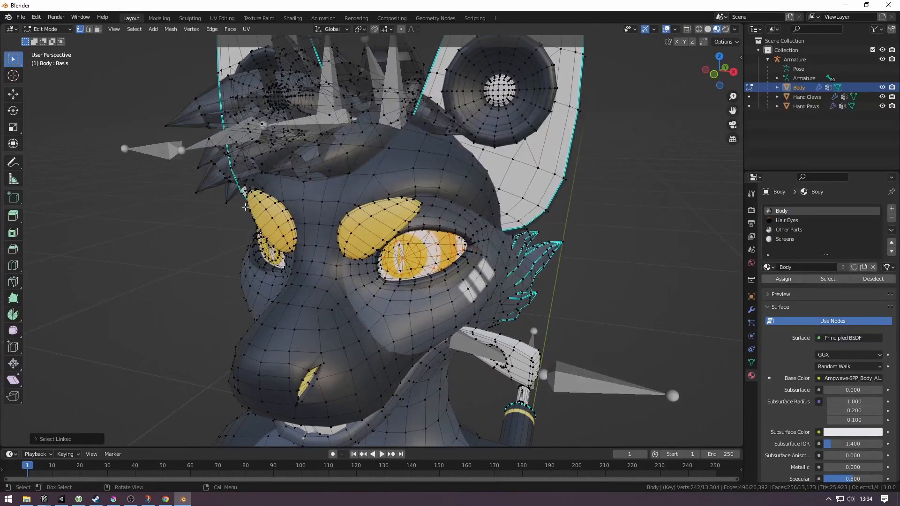
middle_click_drag(337, 147, 375, 154)
key("g")
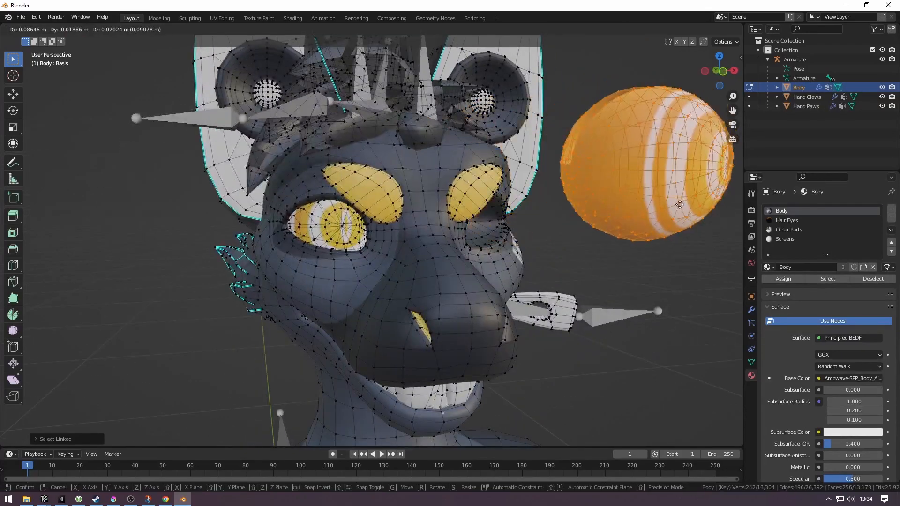
left_click(592, 223)
key("ctrl+z")
key("g")
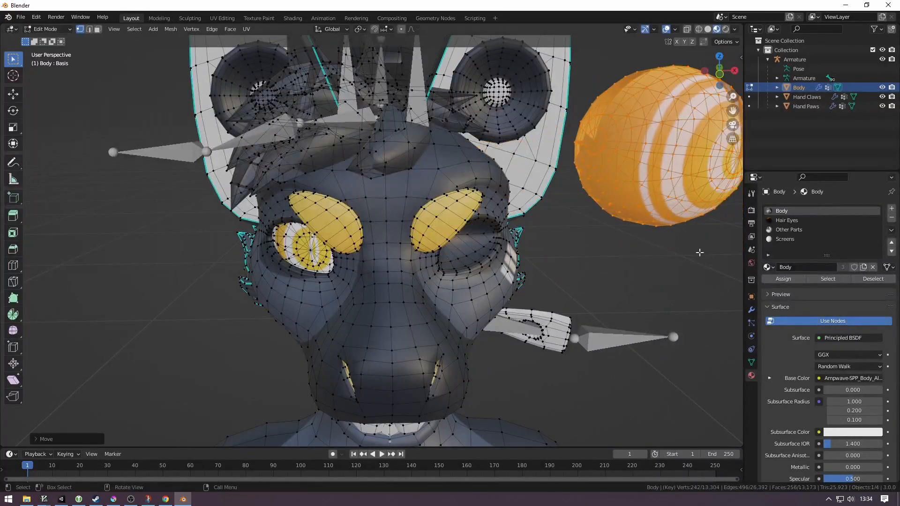
key("Escape")
middle_click_drag(456, 194, 489, 262)
middle_click_drag(412, 194, 462, 237)
key("g")
left_click(707, 164)
key("ctrl+z")
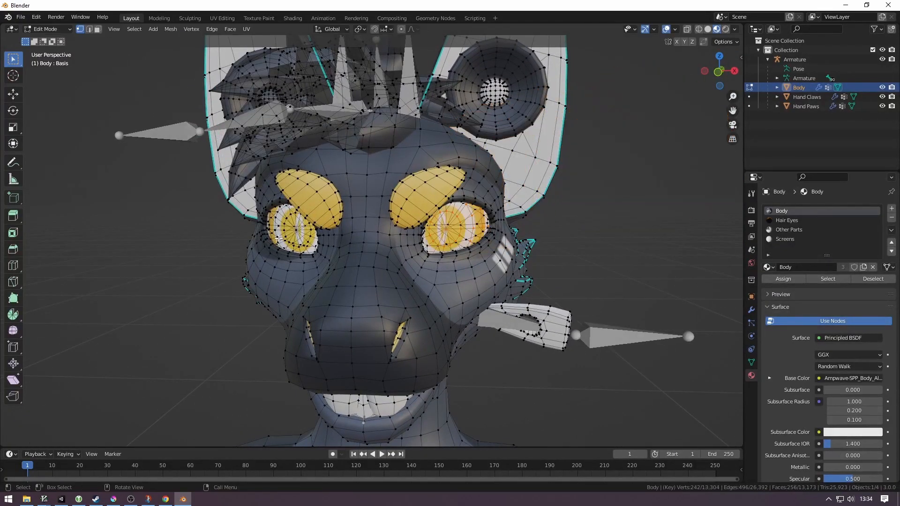
Extend the linked selection to the second eyeball and try moving both eyes away from the head
key("ctrl+l")
key("g")
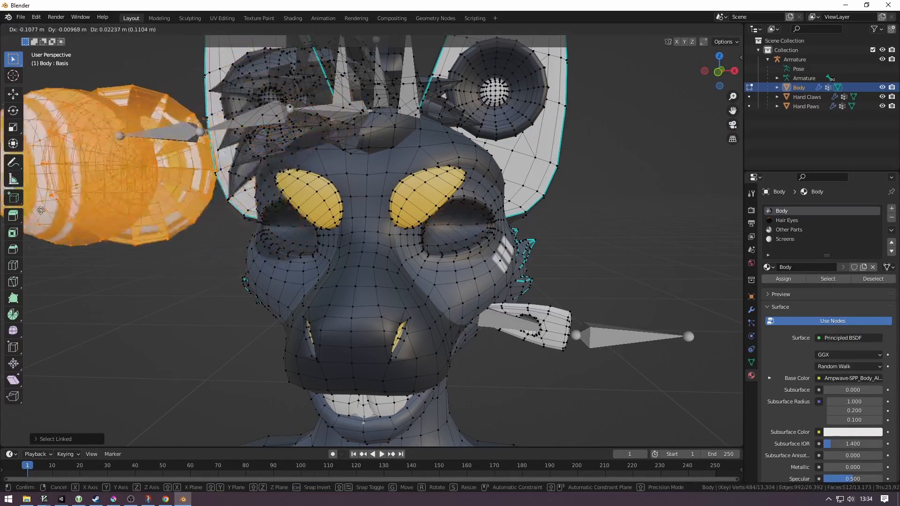
key("Escape")
Try selecting the linked head geometry from a point near the eye, move it, and undo the move
left_click(433, 227)
middle_click_drag(479, 228, 435, 242)
key("ctrl+l")
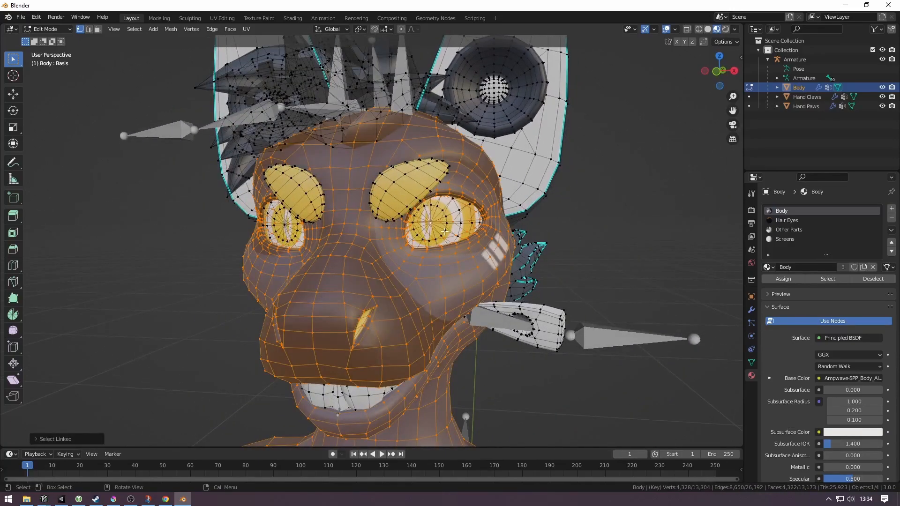
scroll(447, 230, "down", 1)
key("g")
left_click(540, 197)
key("ctrl+z")
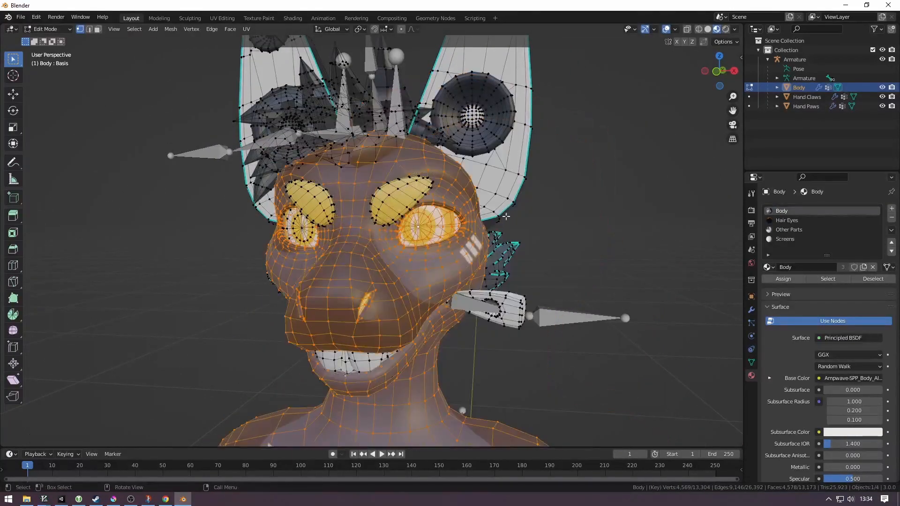
Select the centre vertex of one eye and examine the eye geometry from several angles
middle_click_drag(473, 225, 377, 250)
left_click(447, 229)
scroll(436, 230, "up", 3)
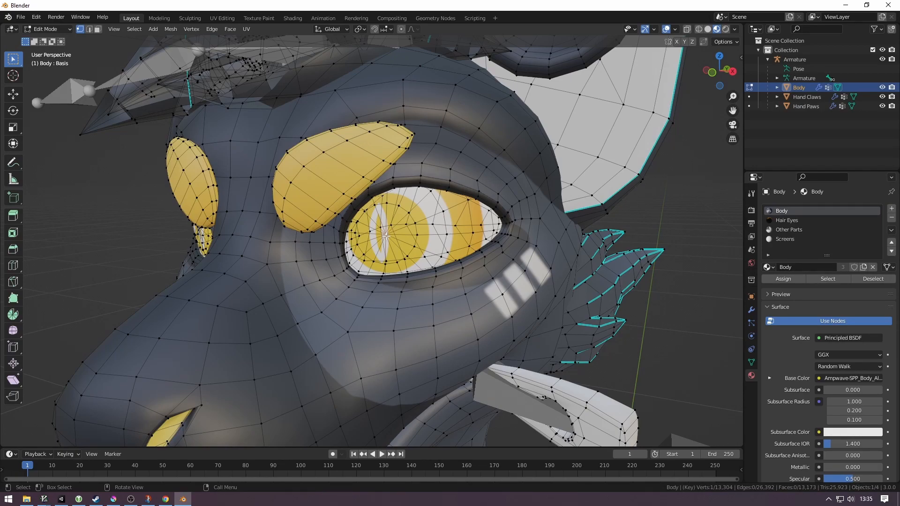
scroll(383, 216, "down", 2)
mouse_move(355, 231)
middle_mouse_down()
mouse_move(384, 219)
mouse_move(364, 225)
middle_mouse_up()
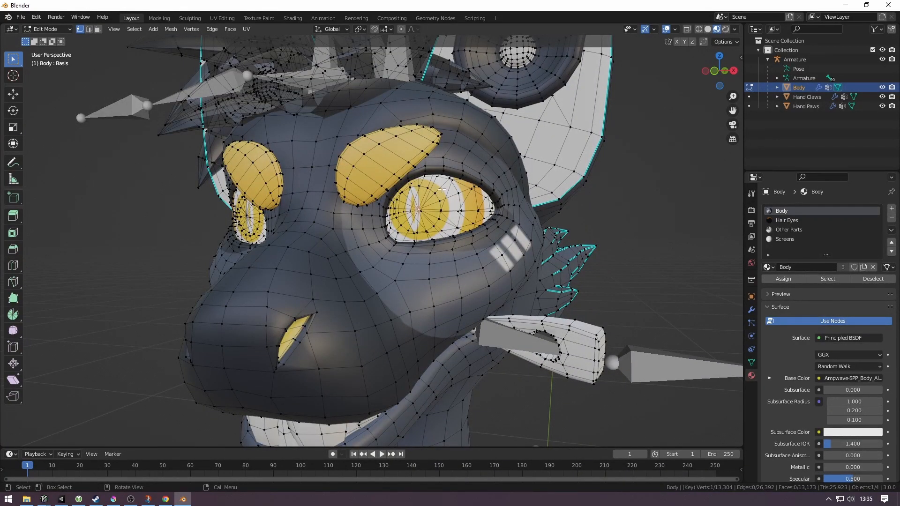
middle_click_drag(385, 206, 444, 244)
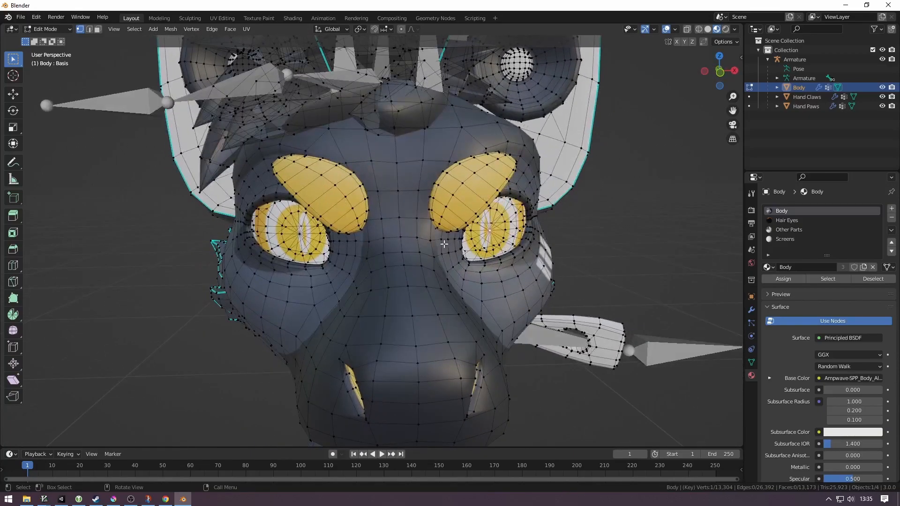
middle_click_drag(380, 278, 527, 268)
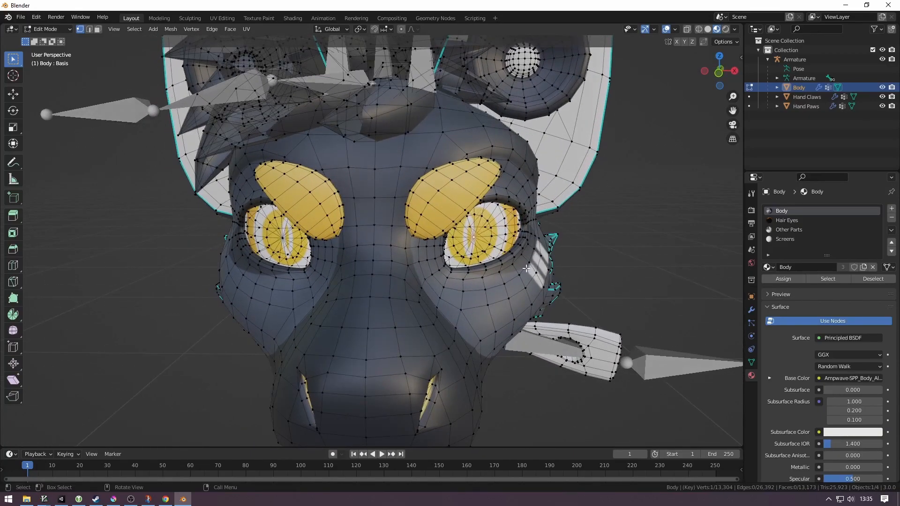
Try moving the single eyeball's linked geometry out of its socket once more, then undo it
key("l")
key("g")
middle_click_drag(483, 226, 403, 236)
left_click(565, 192)
key("ctrl+z")
Select all linked geometry of both eyeballs
left_click(461, 244)
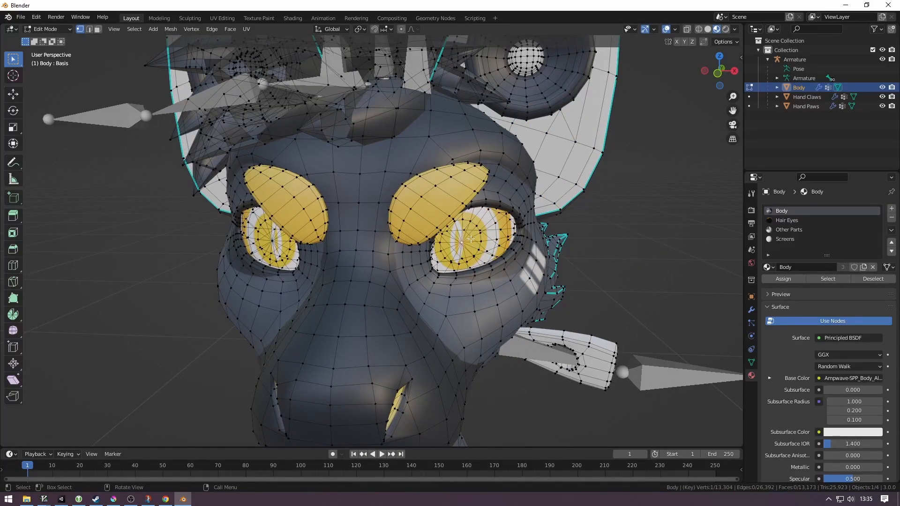
key("l")
key("l")
middle_click_drag(271, 244, 338, 239)
middle_click_drag(263, 219, 318, 208)
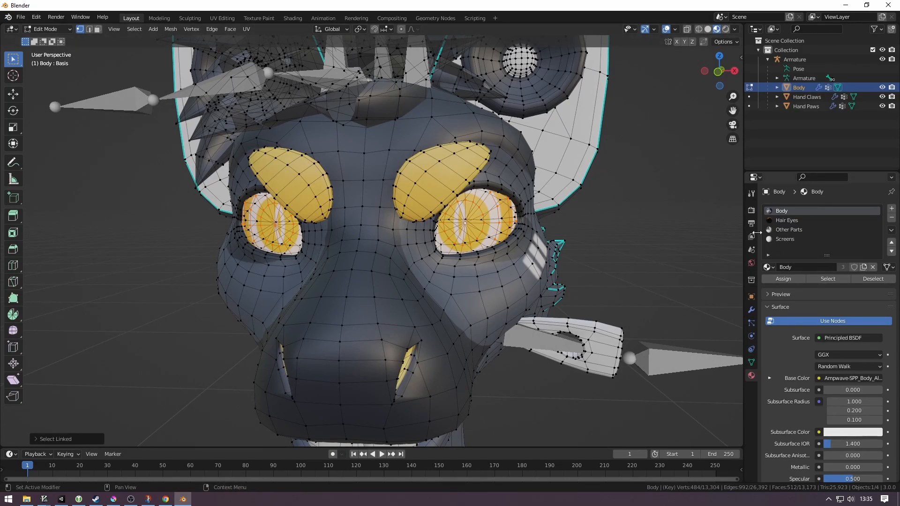
Add a new material named Eyes in its own slot and assign it to the selected eyeballs
left_click(891, 211)
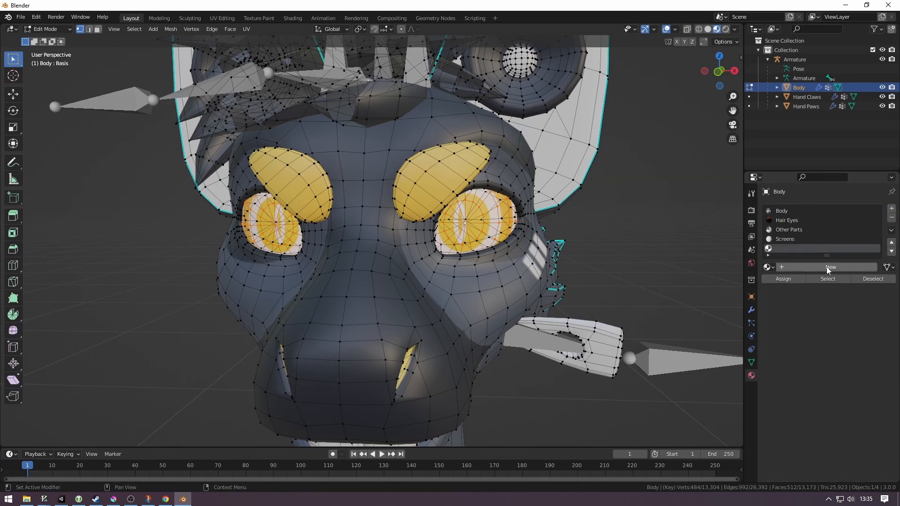
left_click(839, 267)
double_click(816, 267)
type("Eyes")
key("Return")
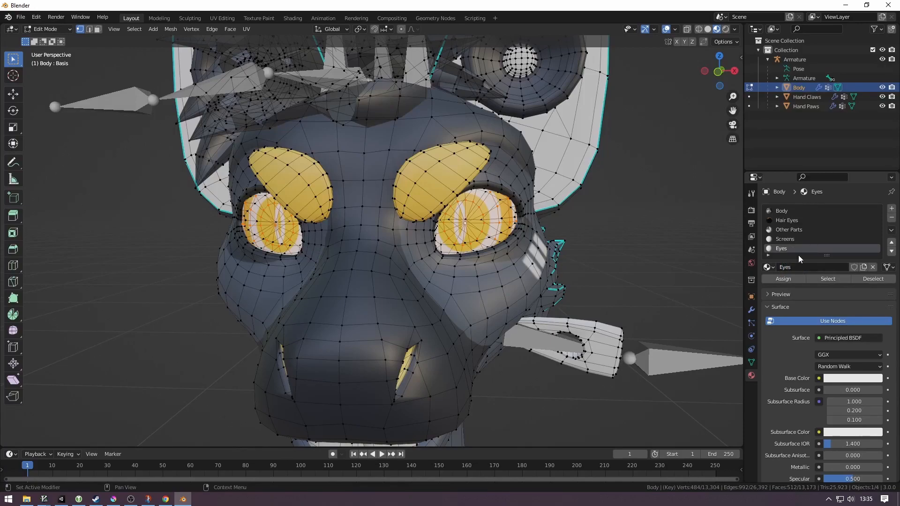
left_click(789, 280)
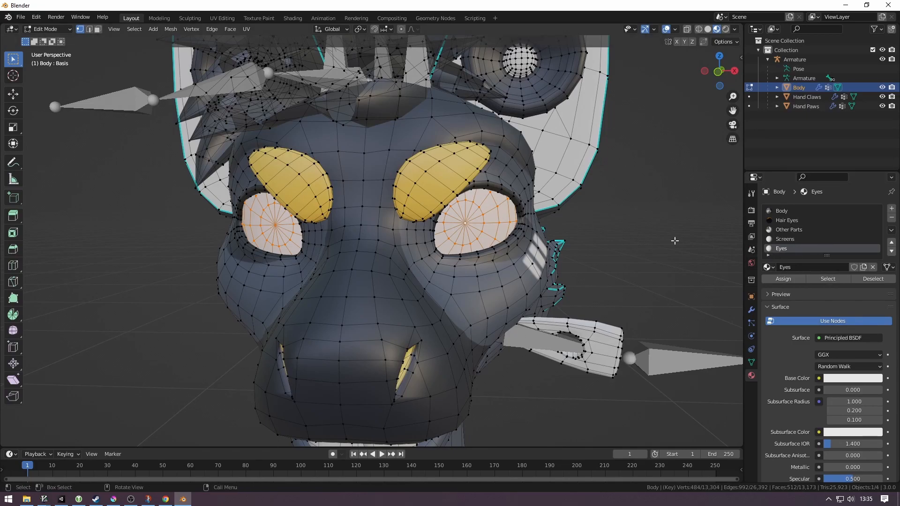
middle_click_drag(542, 238, 378, 270)
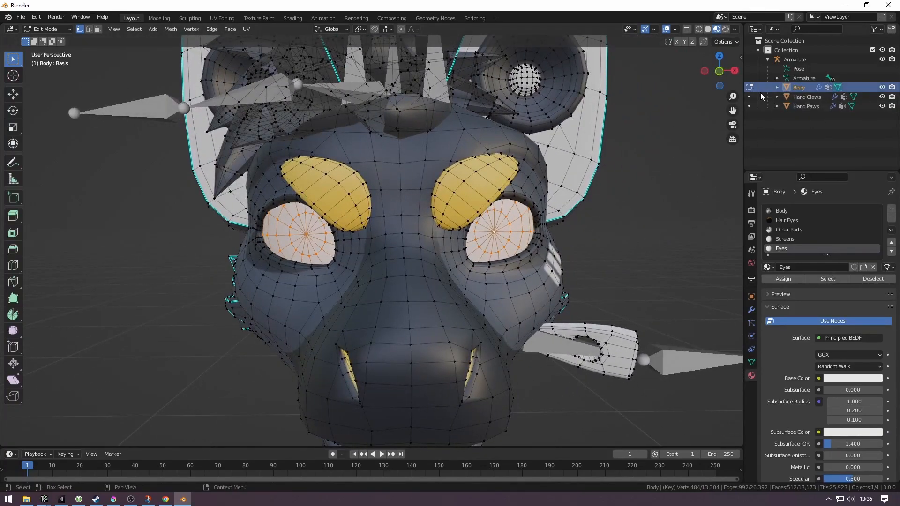
Select the armature and all meshes, and export the model as FBX over the existing Ampwave.fbx in the AMPWAVE folder
left_click(803, 107)
left_click(794, 59, "shift")
middle_click_drag(475, 201, 465, 202)
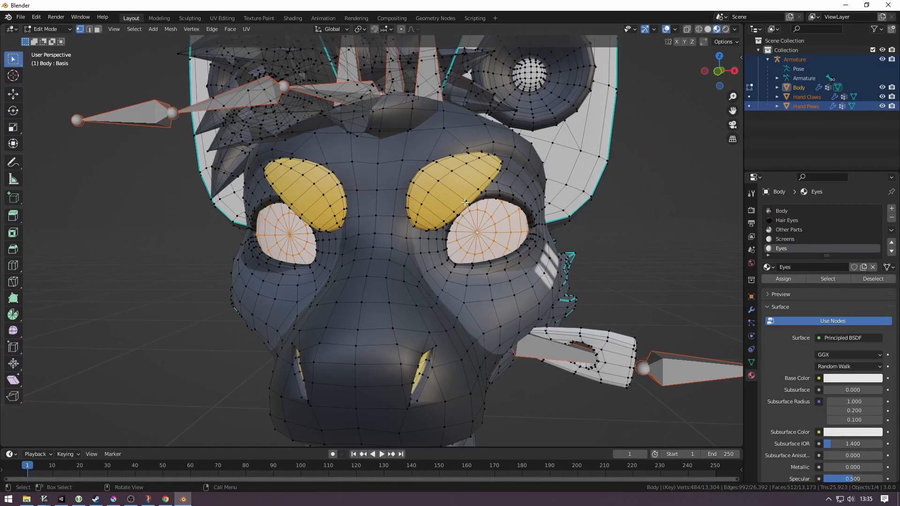
key("F3")
key("Return")
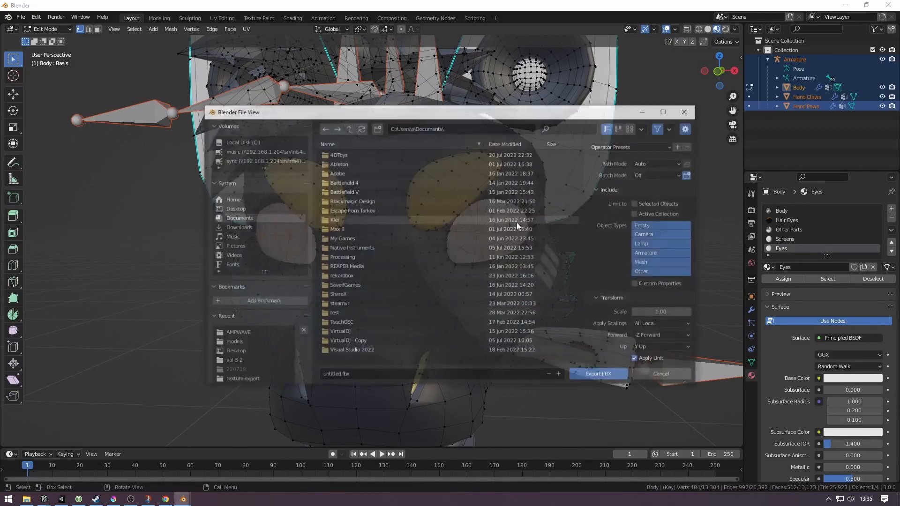
left_click(239, 333)
left_click(345, 163)
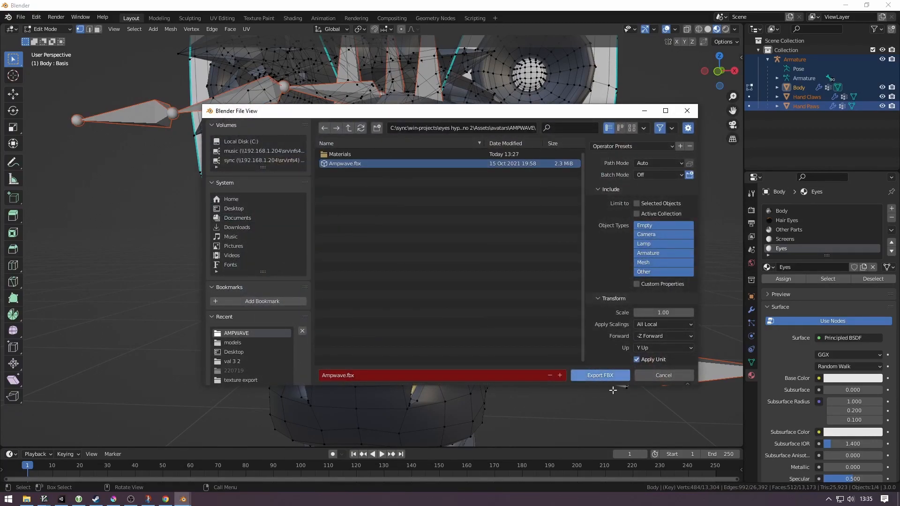
left_click(600, 375)
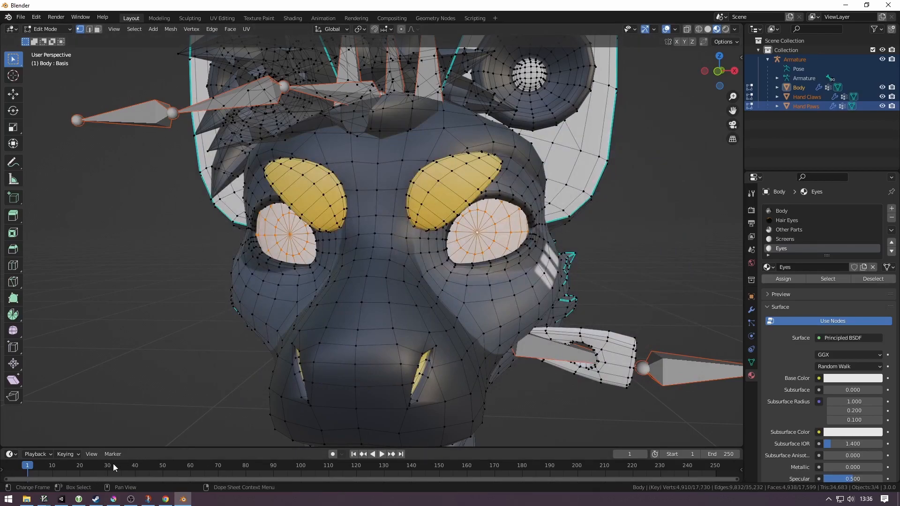
Switch to Unity and select the Ampwave avatar's Body to inspect its material elements
left_click(61, 499)
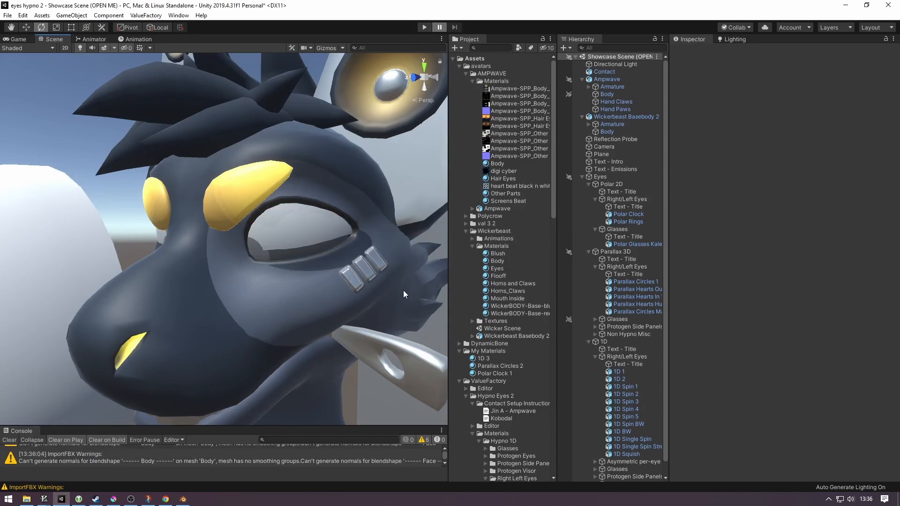
scroll(325, 217, "down", 5)
right_click_drag(325, 218, 356, 232)
key("w")
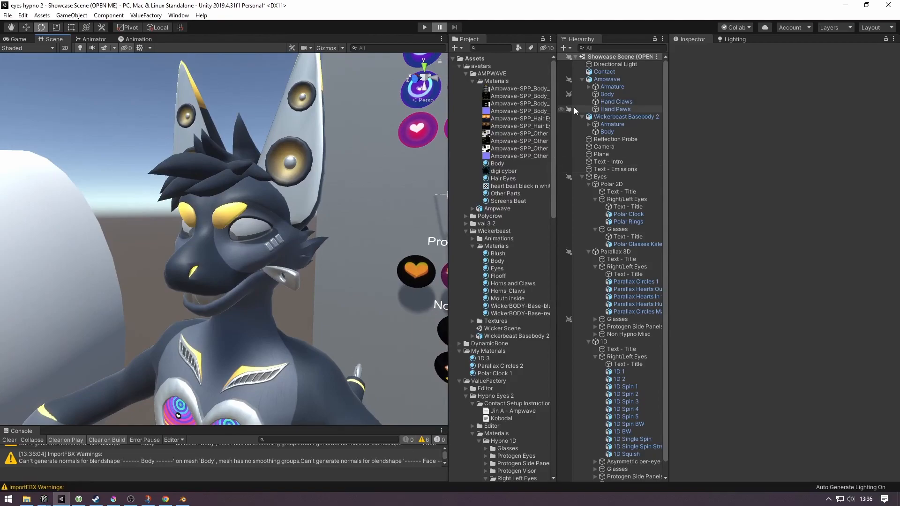
double_click(622, 93)
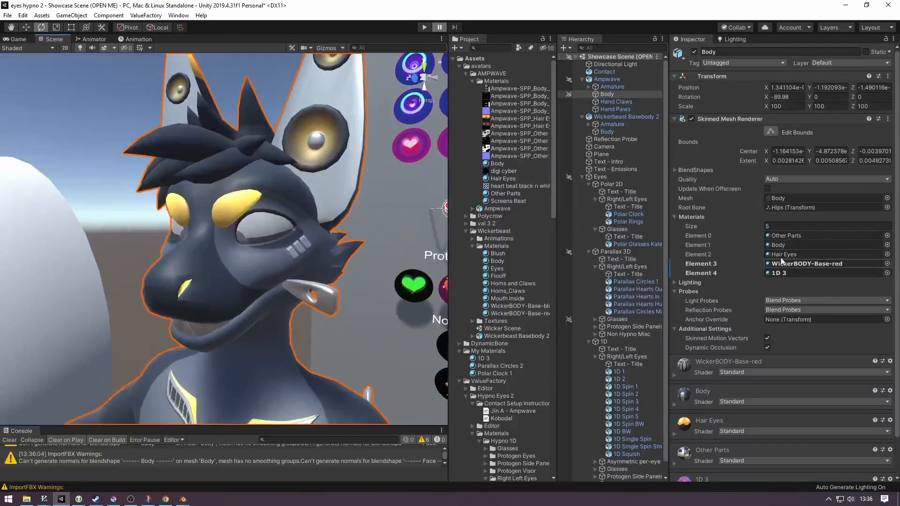
mouse_move(328, 268)
right_mouse_down()
mouse_move(336, 278)
mouse_move(342, 261)
right_mouse_up()
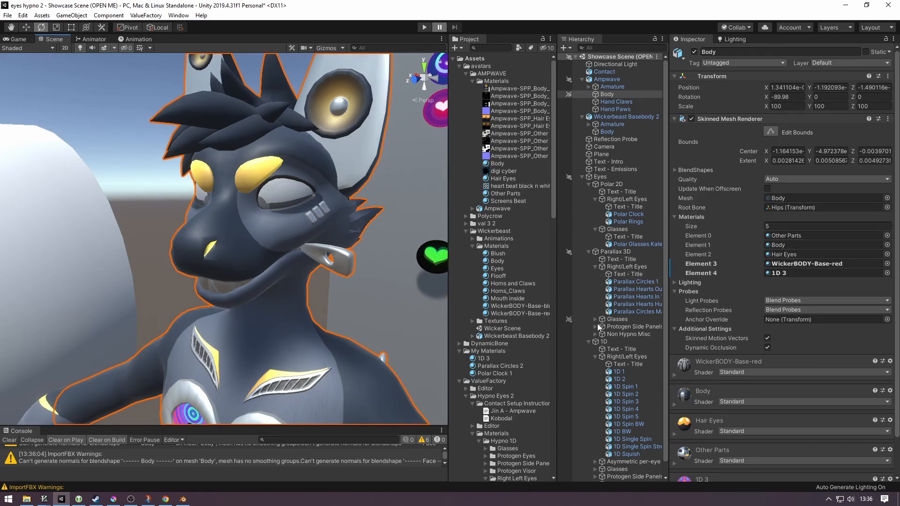
Switch between Blender and Unity to compare the model's material slots with the Body's material elements
left_click(182, 499)
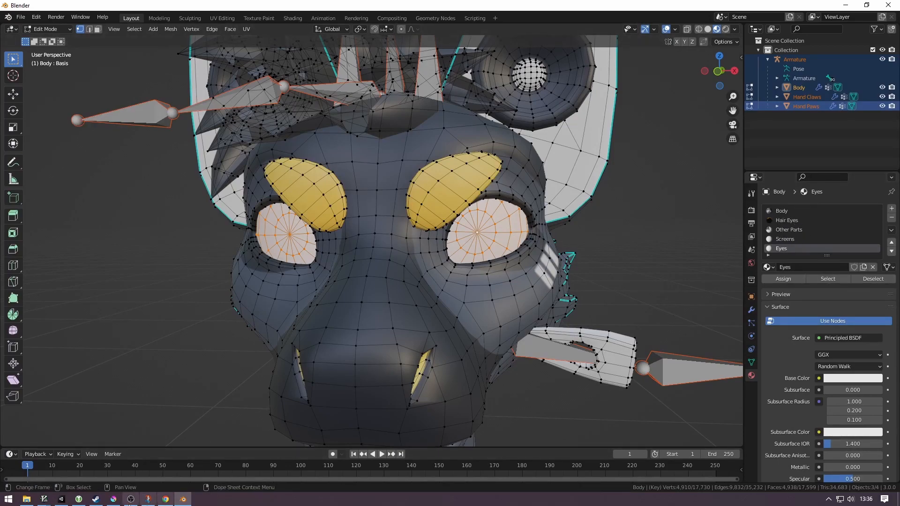
left_click(61, 499)
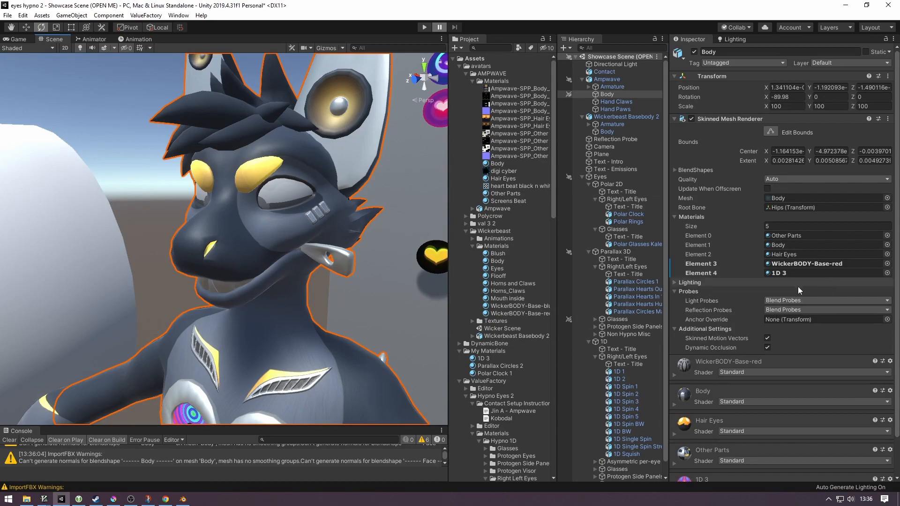
left_click(183, 499)
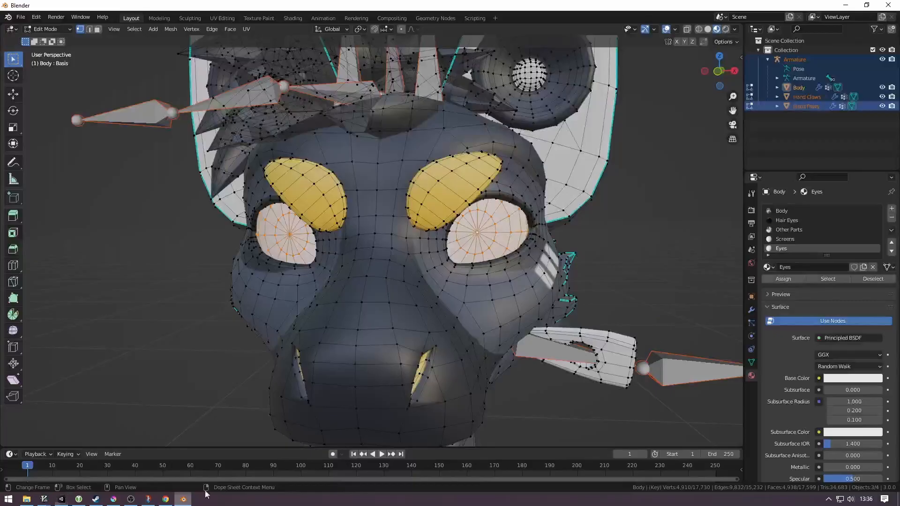
scroll(799, 247, "down", 5)
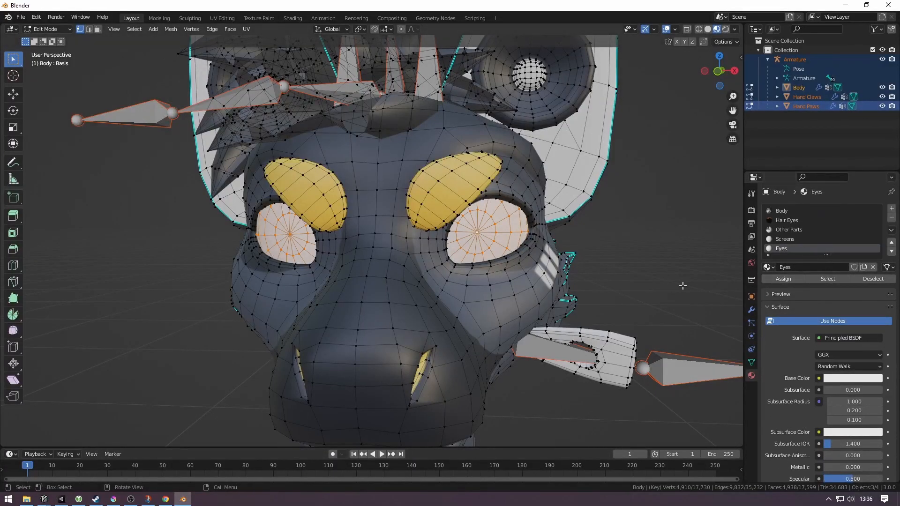
Switch to Unity and assign the Parallax Circles 2 material to Element 4 of the Body's renderer
left_click(61, 499)
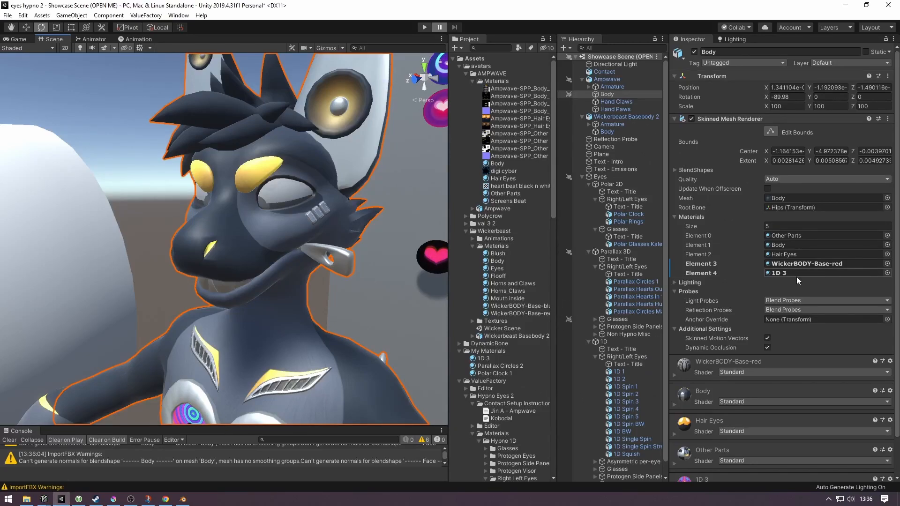
left_click(773, 273)
left_click_drag(300, 356, 385, 361, "alt")
left_click_drag(499, 366, 828, 274)
left_click_drag(413, 303, 311, 295, "alt")
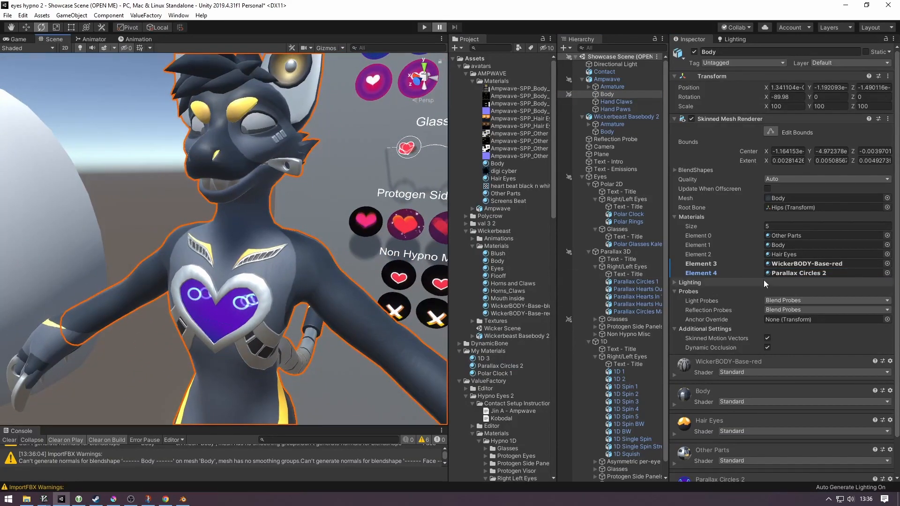
Switch to Blender, choose the Screens material slot and examine the heart-shaped chest geometry
key("alt+Tab")
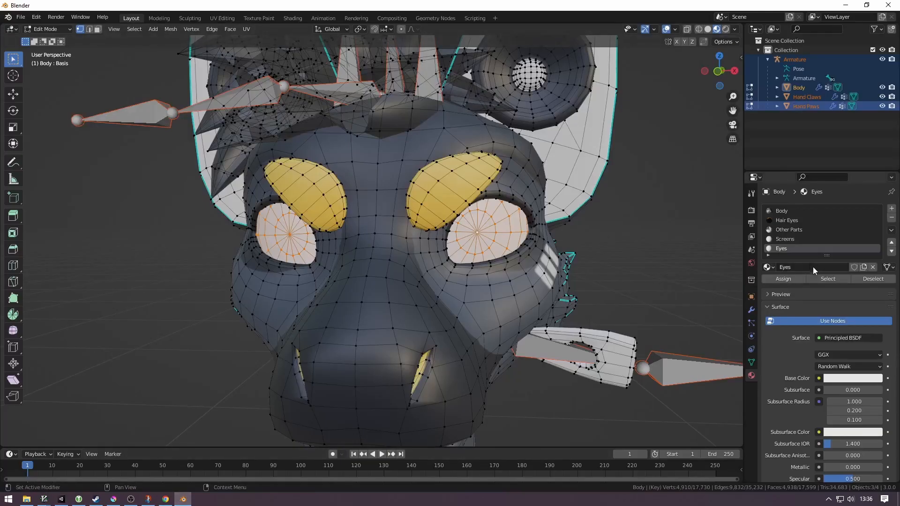
left_click(802, 240)
middle_click_drag(425, 368, 424, 324)
scroll(422, 342, "down", 4)
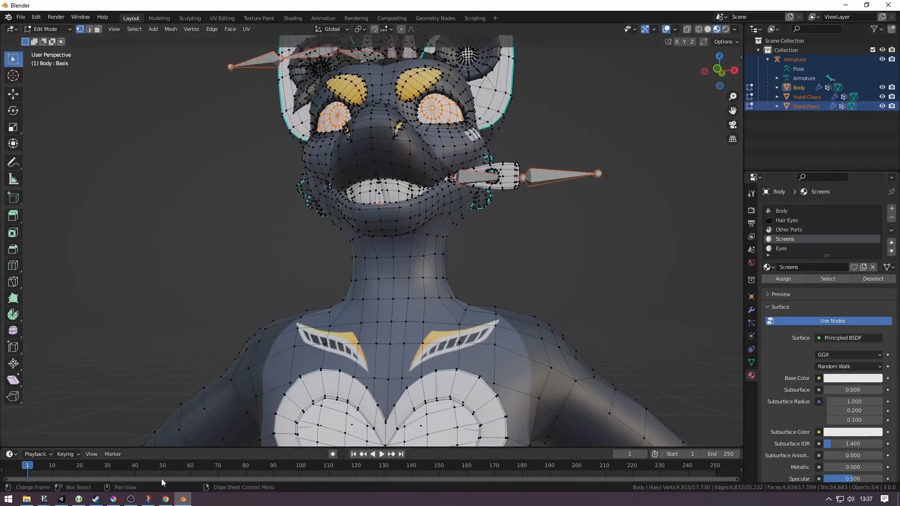
Switch to Unity and examine the avatar's heart-shaped chest screen up close
left_click(61, 500)
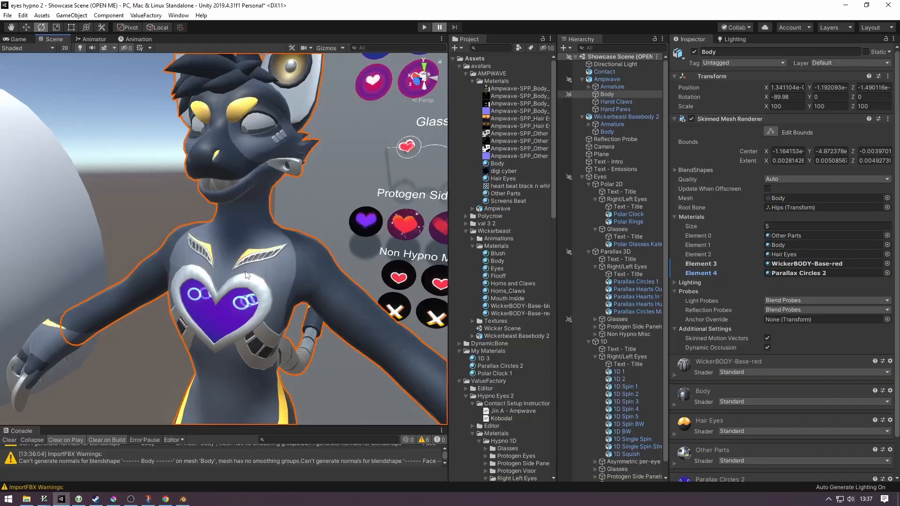
scroll(260, 287, "up", 5)
scroll(265, 277, "down", 5)
scroll(266, 284, "up", 5)
middle_click_drag(263, 287, 246, 297)
scroll(246, 297, "up", 3)
scroll(213, 290, "down", 3)
left_click(223, 319)
scroll(223, 319, "up", 3)
right_click_drag(179, 268, 190, 245)
key("w")
key("s")
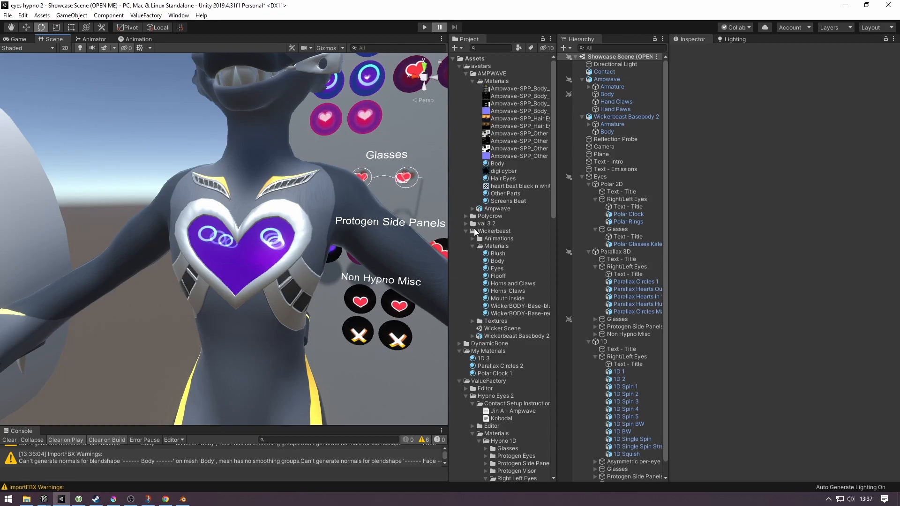
Select the Polycrow folder in the project and examine the avatar's head and chest from different distances
left_click(487, 216)
right_click_drag(312, 220, 239, 270)
key("w")
key("s")
key("w")
key("s")
key("w")
key("e")
key("q")
key("s")
key("w")
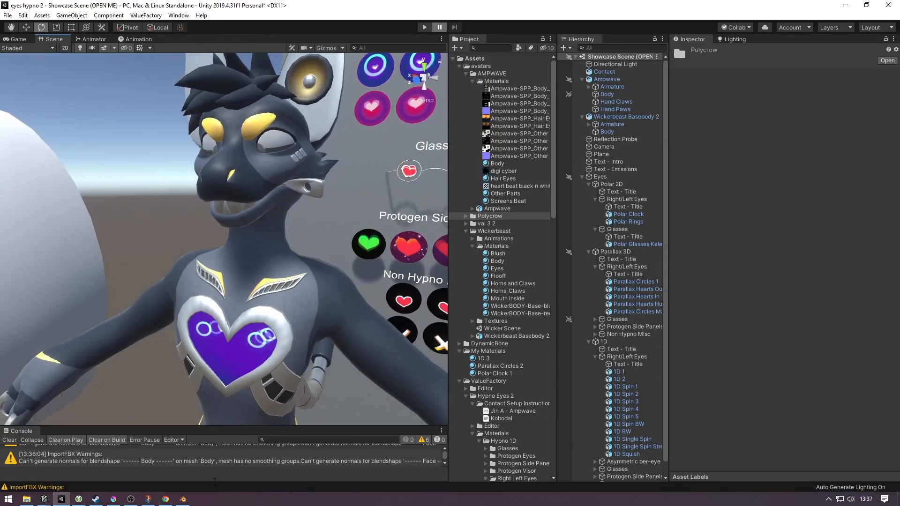
Switch to Blender, clear the object selection and examine the selected eyeballs on the head
left_click(192, 501)
mouse_move(403, 244)
middle_mouse_down()
mouse_move(394, 263)
mouse_move(408, 267)
mouse_move(416, 245)
middle_mouse_up()
scroll(415, 264, "up", 3)
scroll(415, 256, "up", 1)
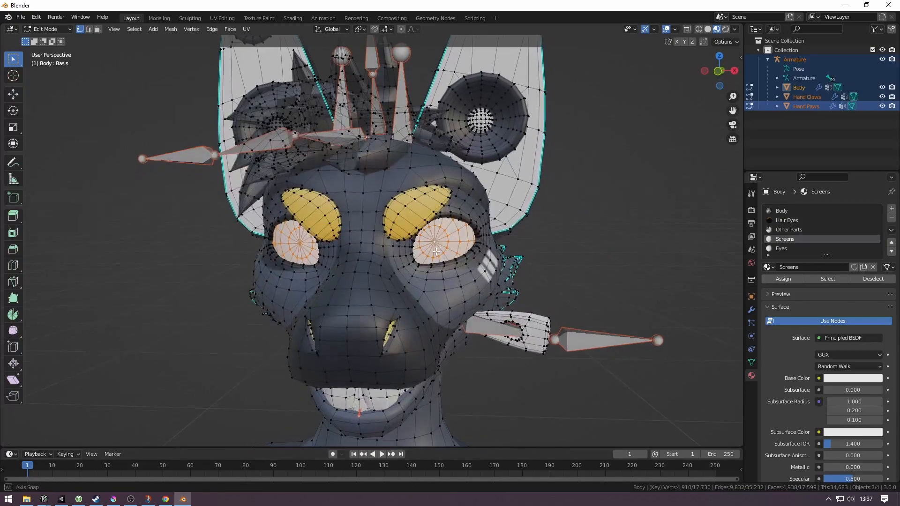
left_click(771, 163)
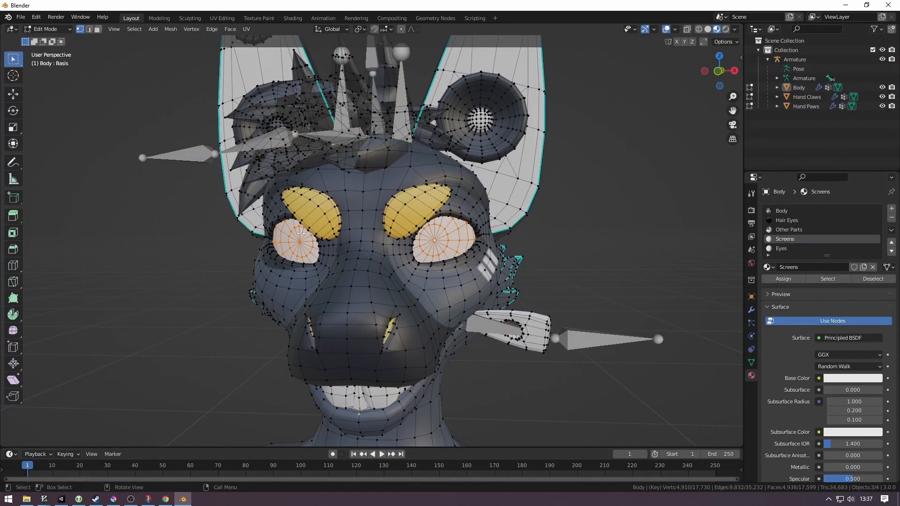
middle_click_drag(414, 236, 317, 236)
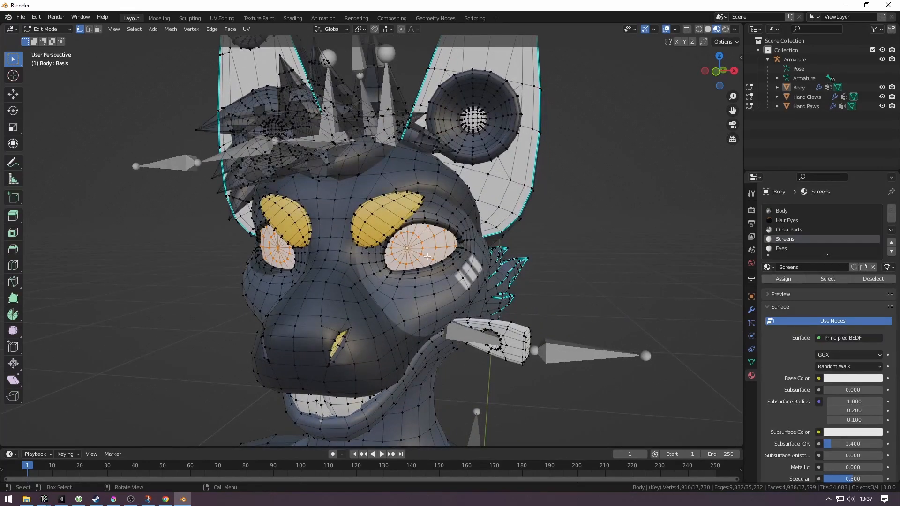
Try moving the selected eyeballs out of their sockets, then undo the move
middle_click_drag(427, 257, 439, 256)
key("g")
left_click(618, 244)
key("ctrl+z")
middle_click_drag(535, 192, 449, 248)
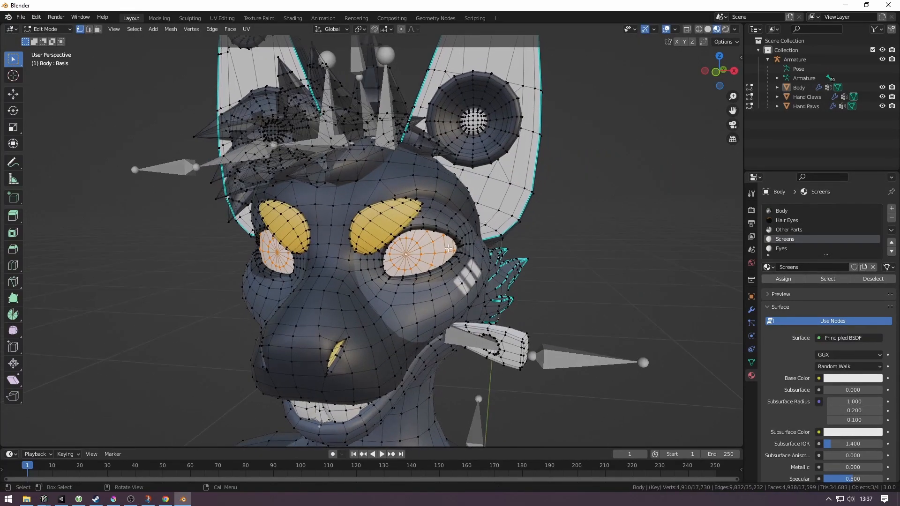
Try separating the selected eyeballs while all meshes are in Edit Mode, then undo the separation
right_click(423, 256)
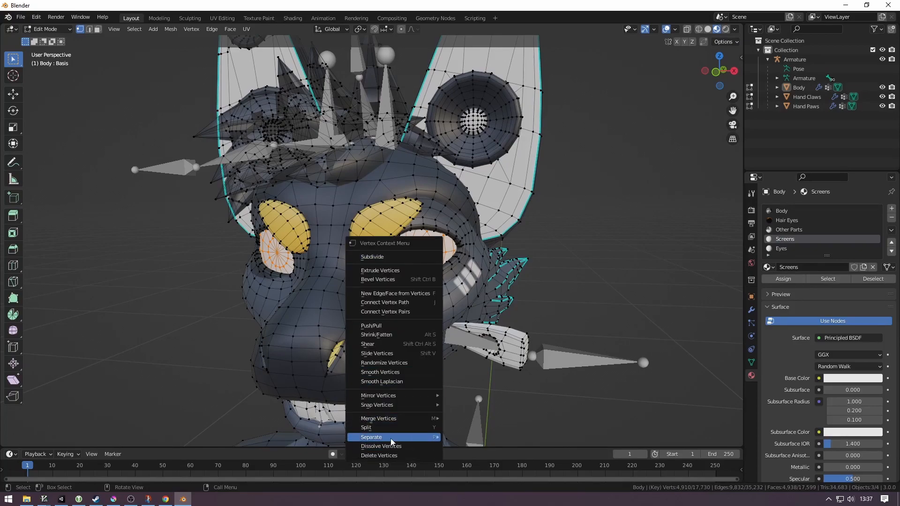
mouse_move(392, 439)
left_click(486, 438)
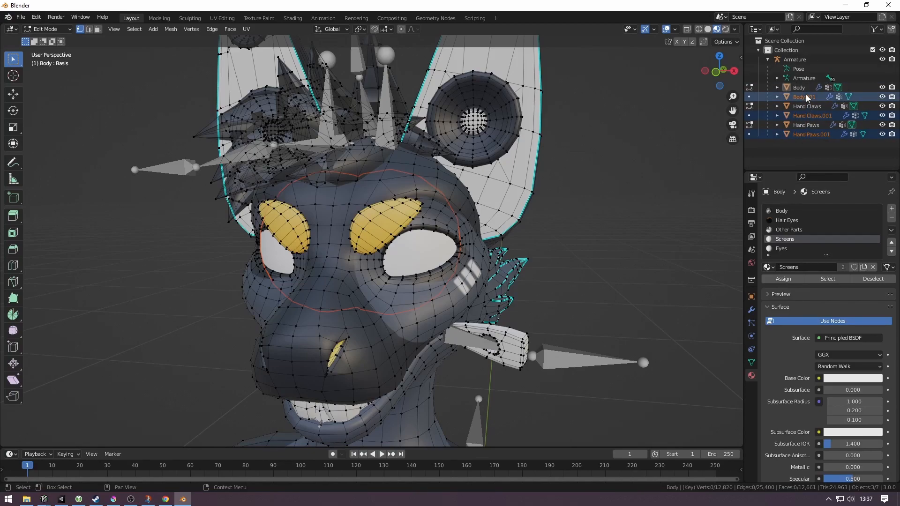
key("ctrl+z")
Put only the Body mesh into Edit Mode and select all linked geometry of both eyeballs
left_click(795, 87)
key("Tab")
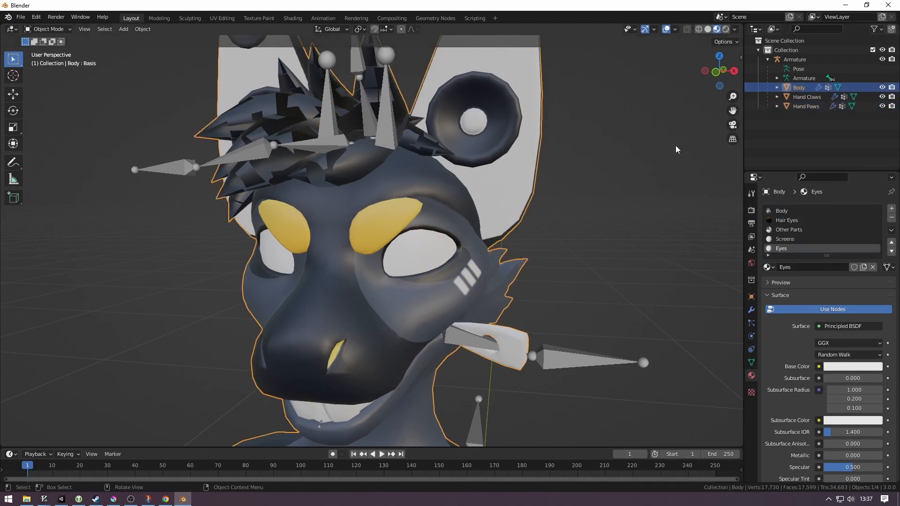
key("ctrl+Tab")
left_click(455, 254)
left_click(417, 259)
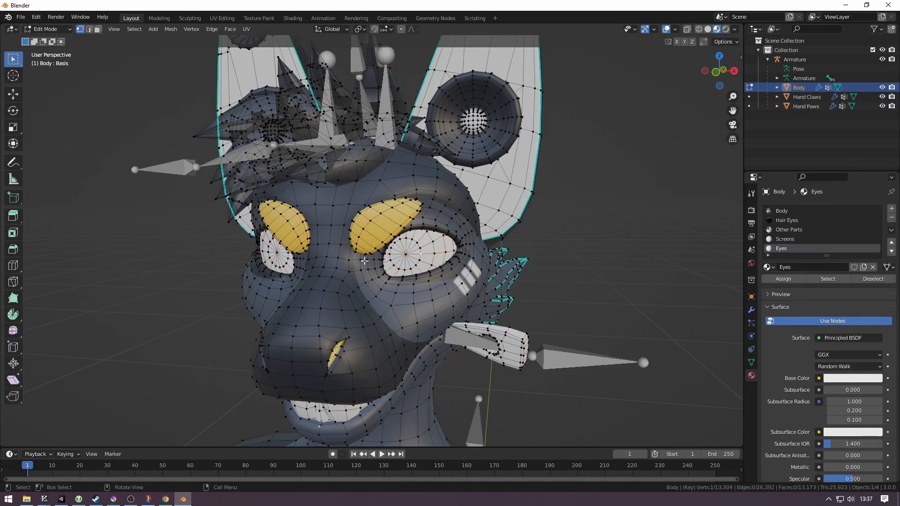
key("l")
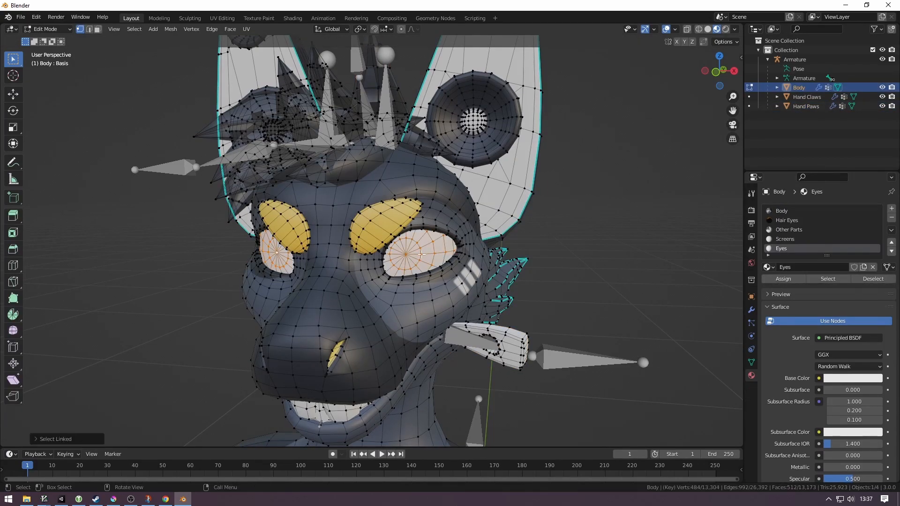
Separate the selected eyeballs from Body into their own object, and select that object in Object Mode
right_click(411, 252)
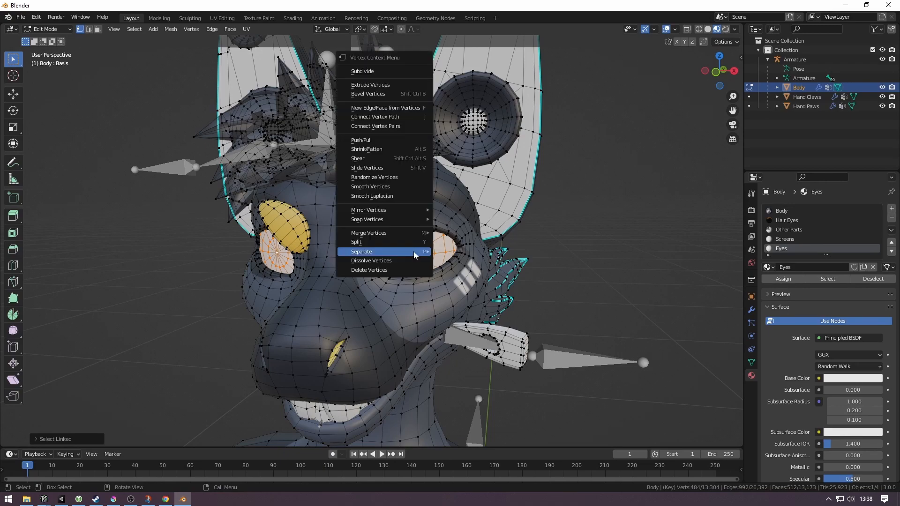
mouse_move(412, 252)
left_click(488, 252)
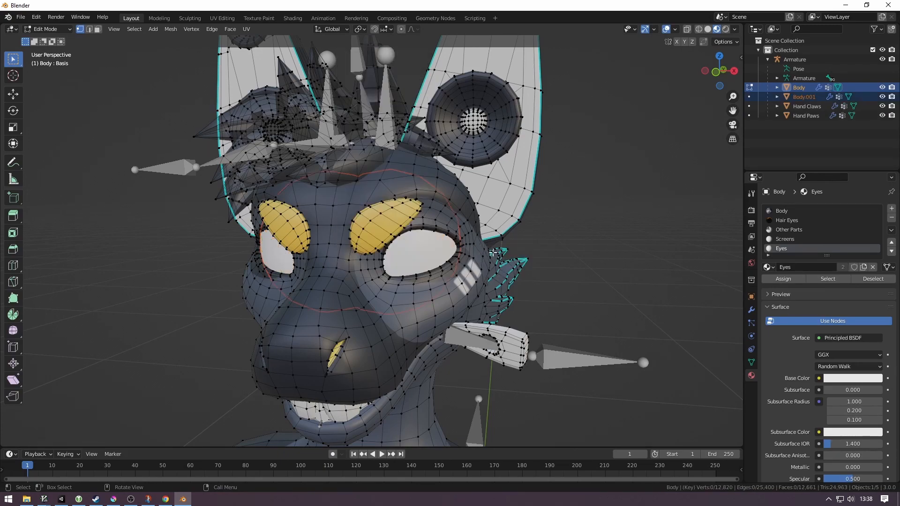
left_click(806, 97)
key("ctrl+Tab")
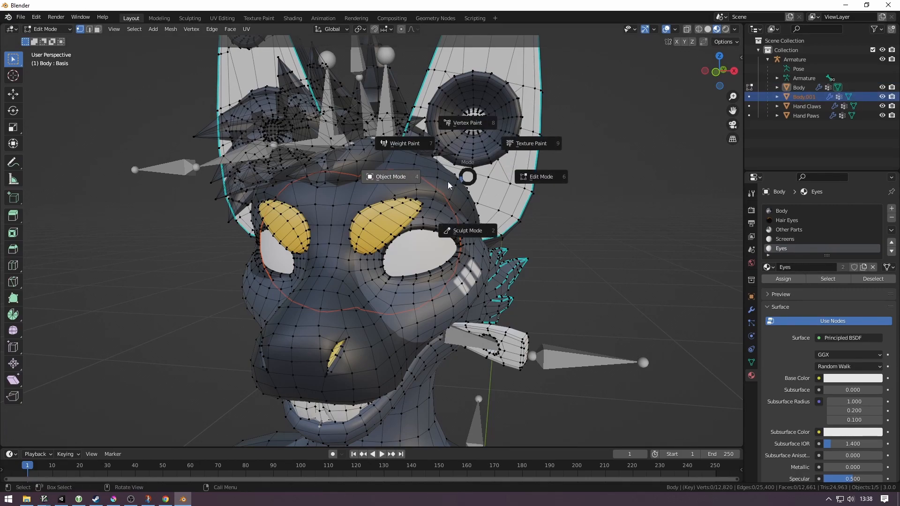
left_click(398, 181)
Try moving the separated eyeball object, then cancel the move
scroll(634, 171, "down", 2)
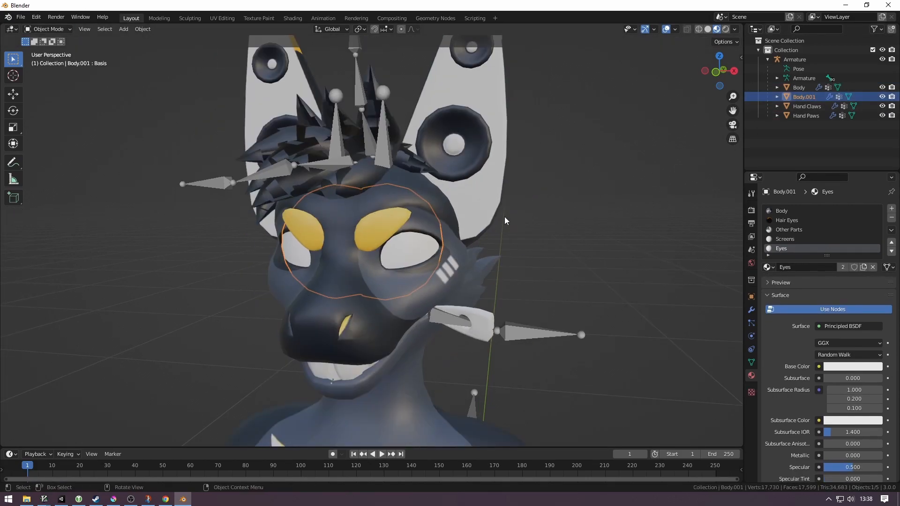
key("g")
right_click(406, 206)
scroll(418, 260, "up", 2)
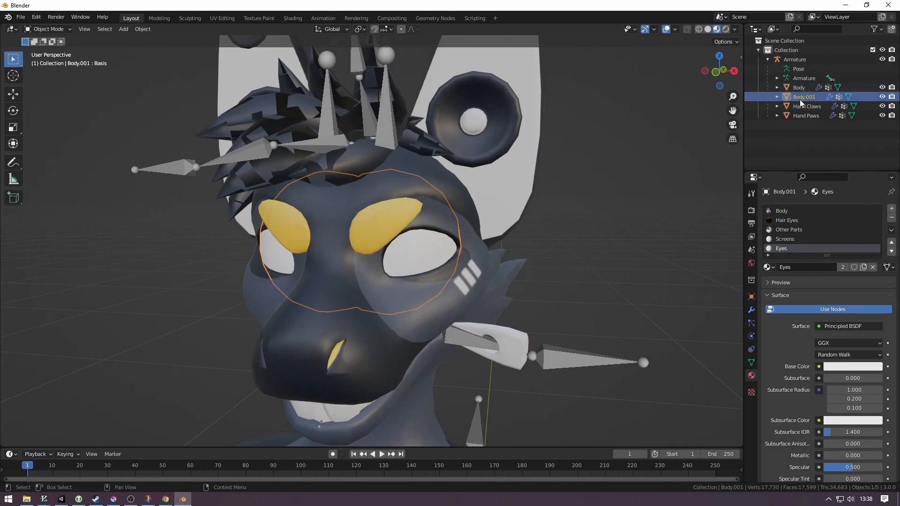
Join the separated eyeball object Body.001 back into the Body mesh
left_click(804, 86)
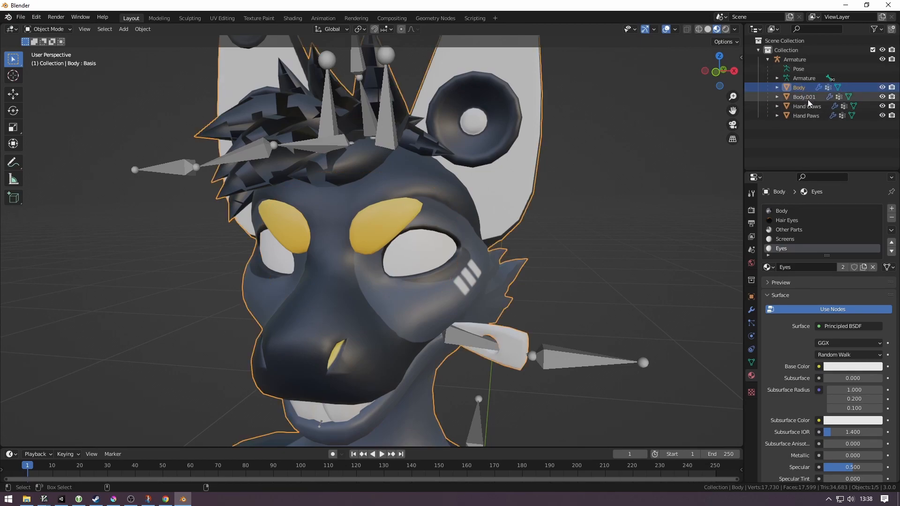
left_click(809, 98, "ctrl")
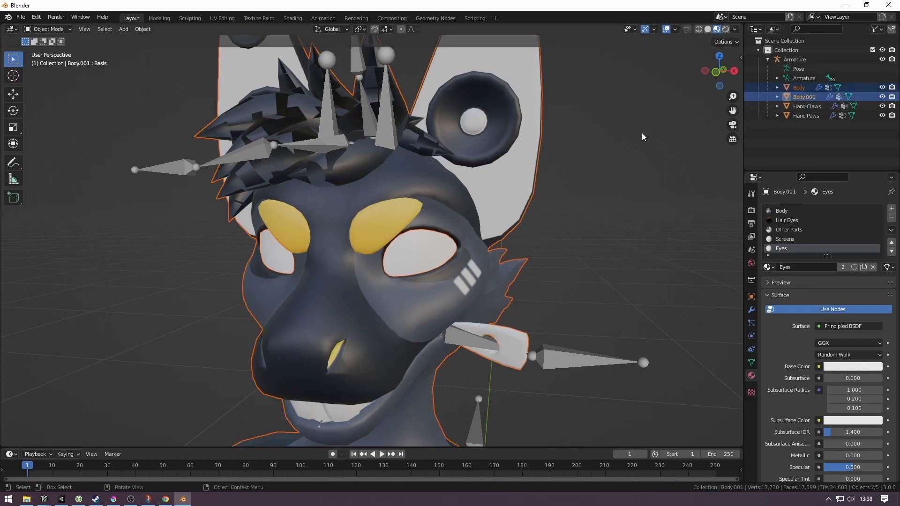
left_click(814, 88, "ctrl")
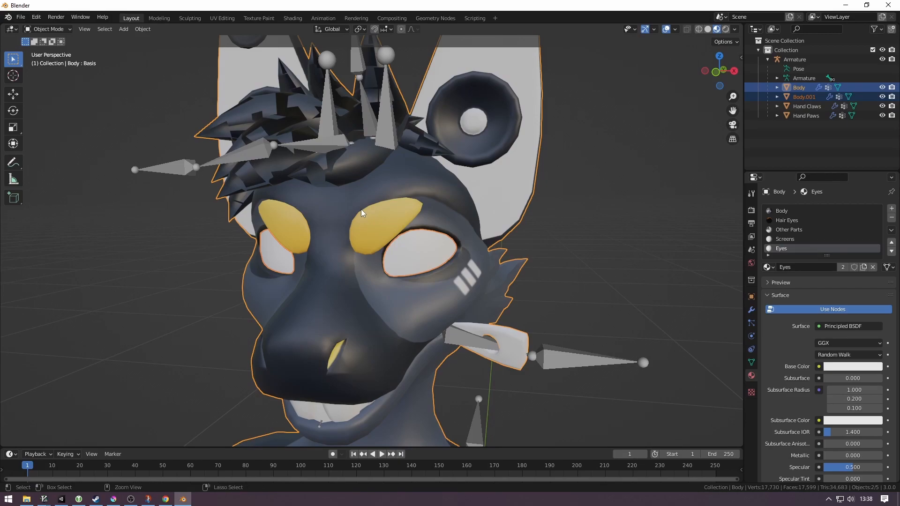
key("ctrl+j")
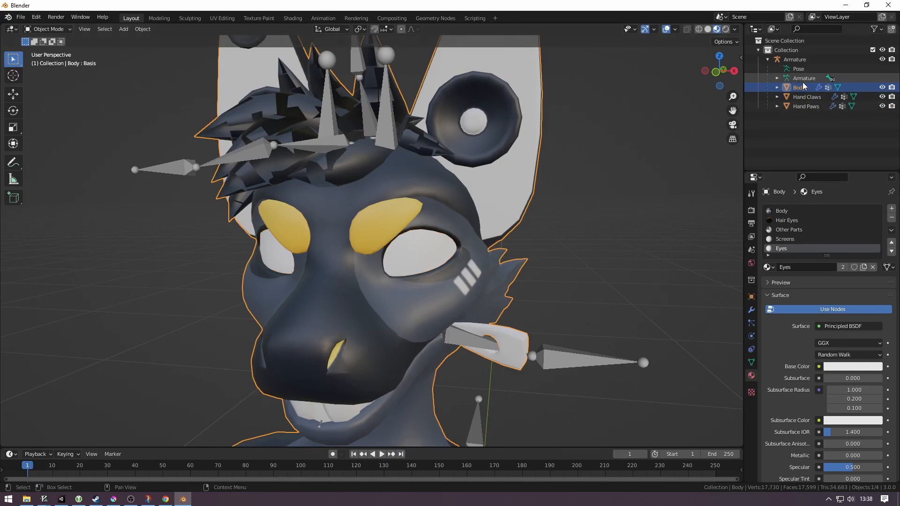
Select the armature with the Body, Hand Claws and Hand Paws meshes and set up an FBX export over Ampwave.fbx
left_click(801, 110)
left_click(797, 60, "shift")
key("F3")
key("Return")
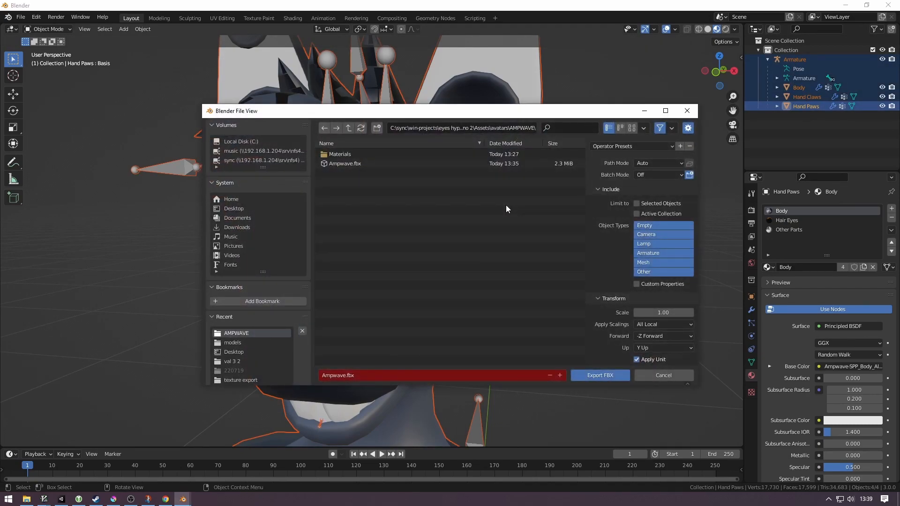
left_click(339, 164)
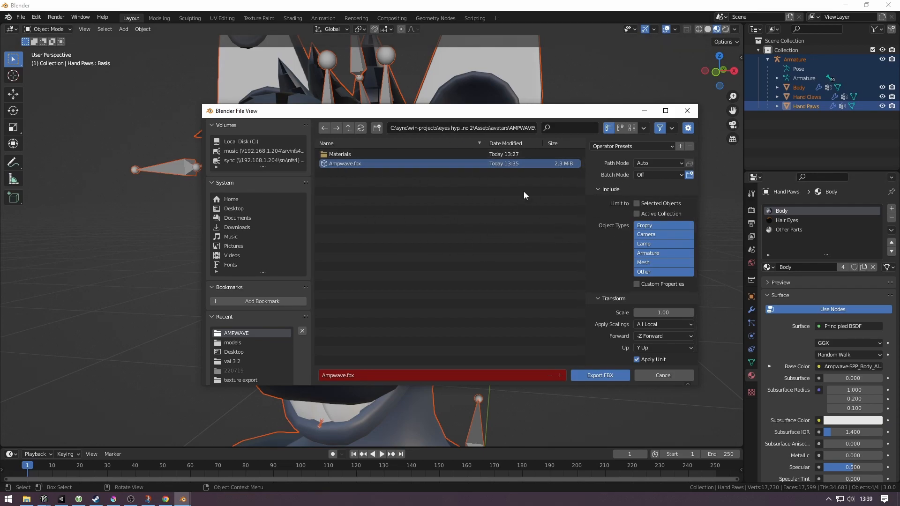
Limit the FBX export to selected objects
scroll(655, 161, "down", 3)
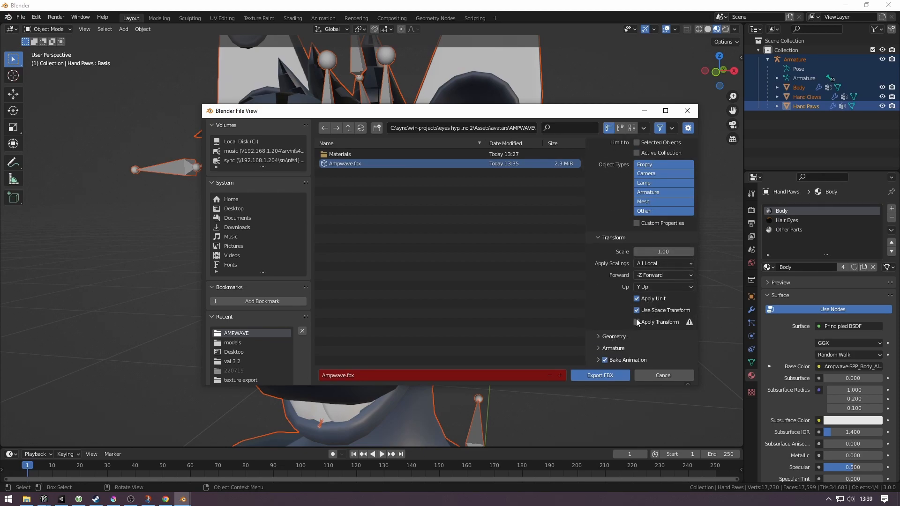
scroll(657, 295, "up", 3)
left_click(658, 198)
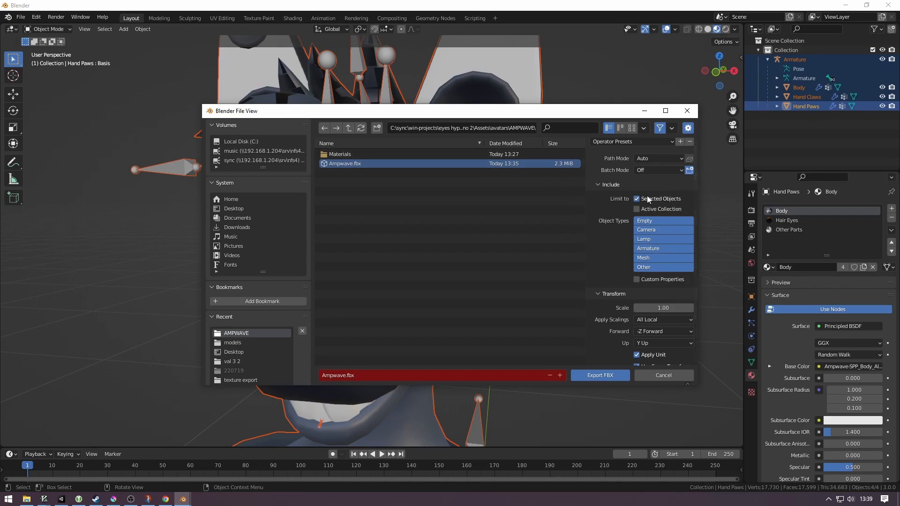
scroll(610, 206, "down", 3)
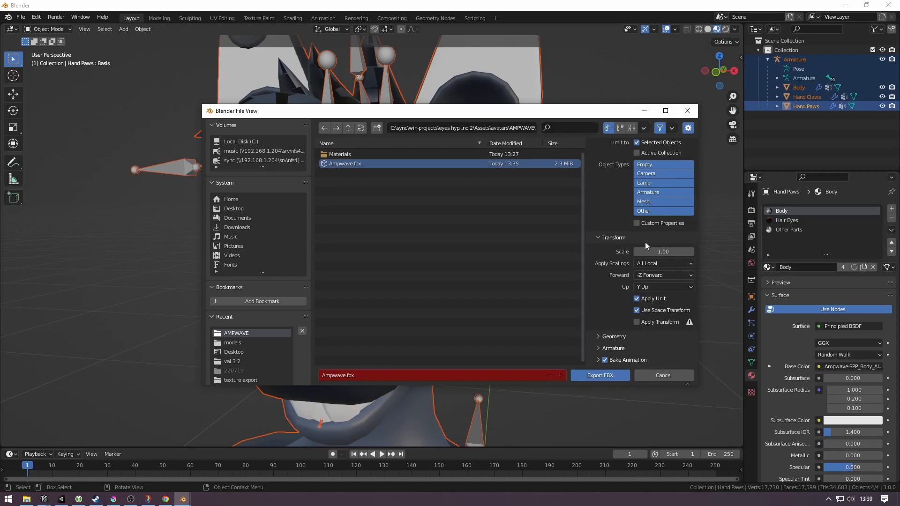
Review the Apply Scalings choices in the FBX export settings, keeping Ampwave.fbx as the target file
left_click(657, 263)
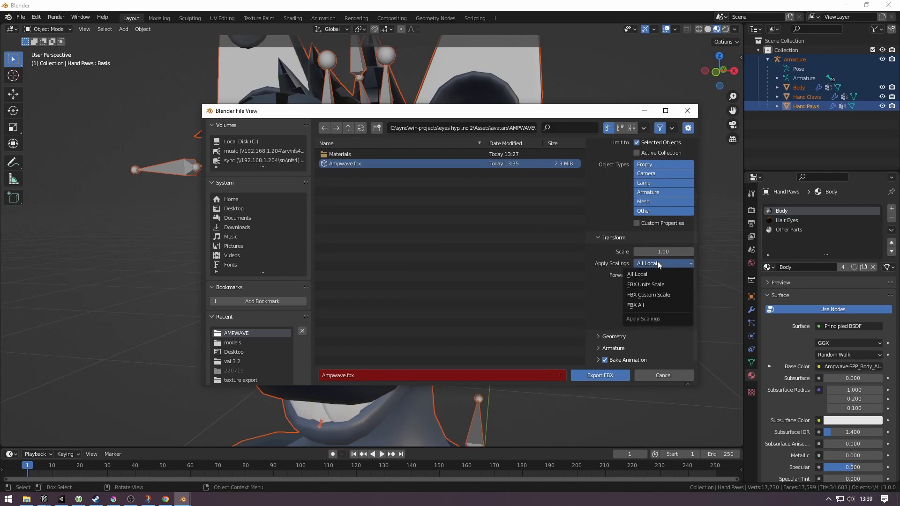
left_click(651, 263)
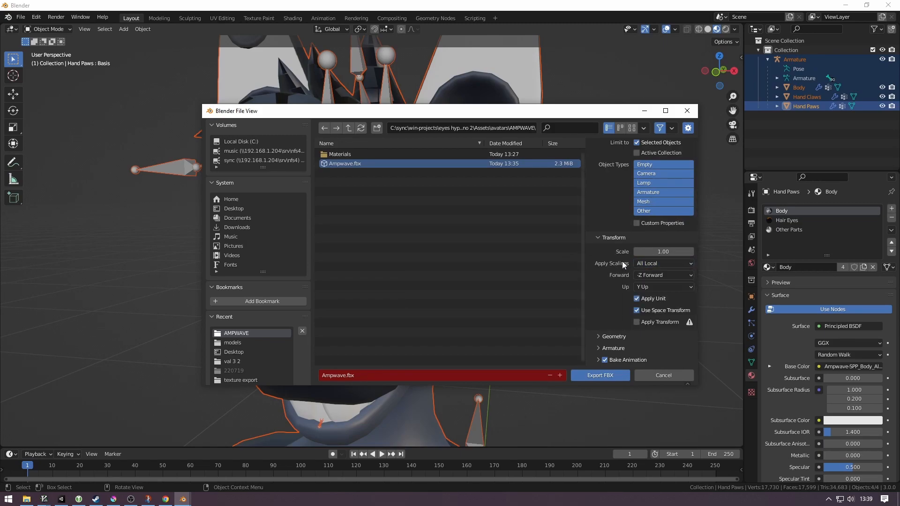
left_click(649, 263)
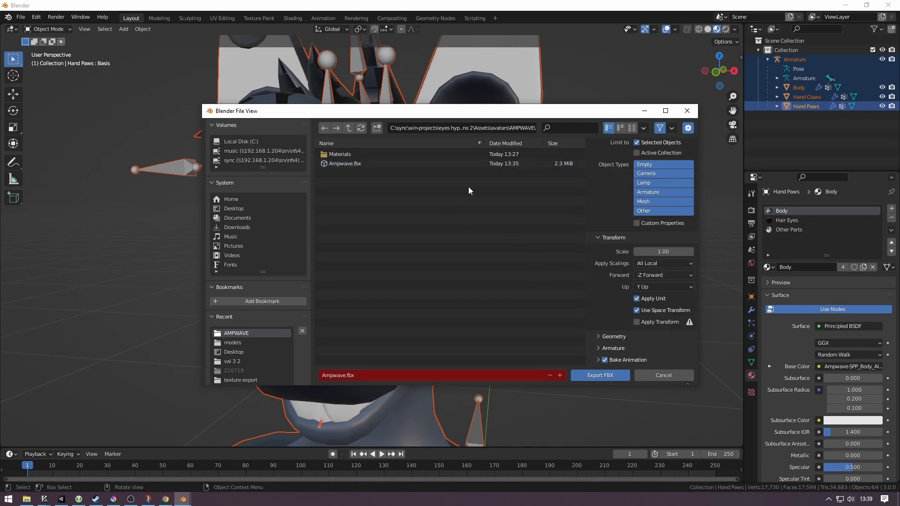
left_click(371, 164)
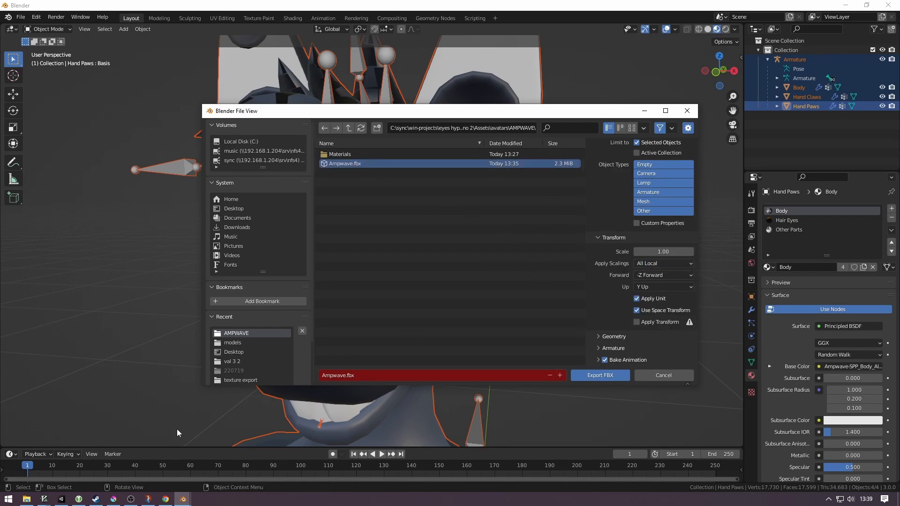
Switch to Unity, check the transform scale of Ampwave's Body object, and return to Blender's export dialog
left_click(62, 500)
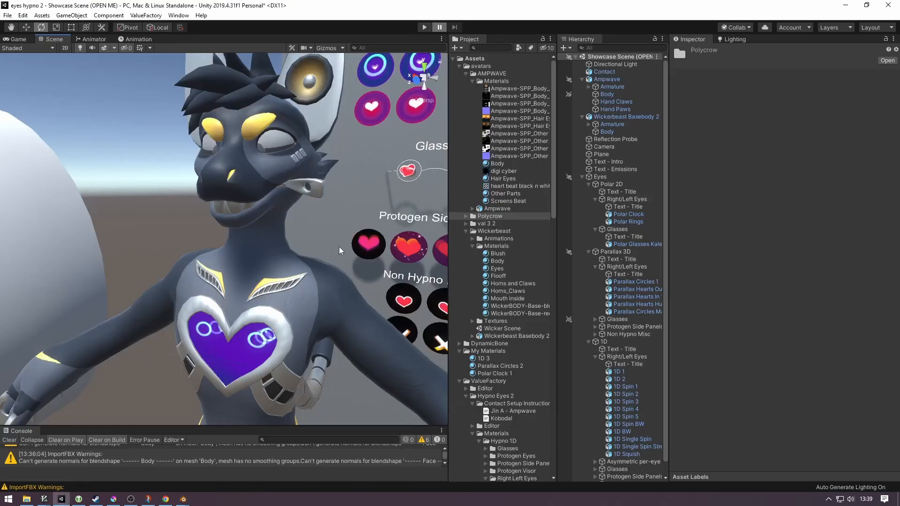
left_click(607, 95)
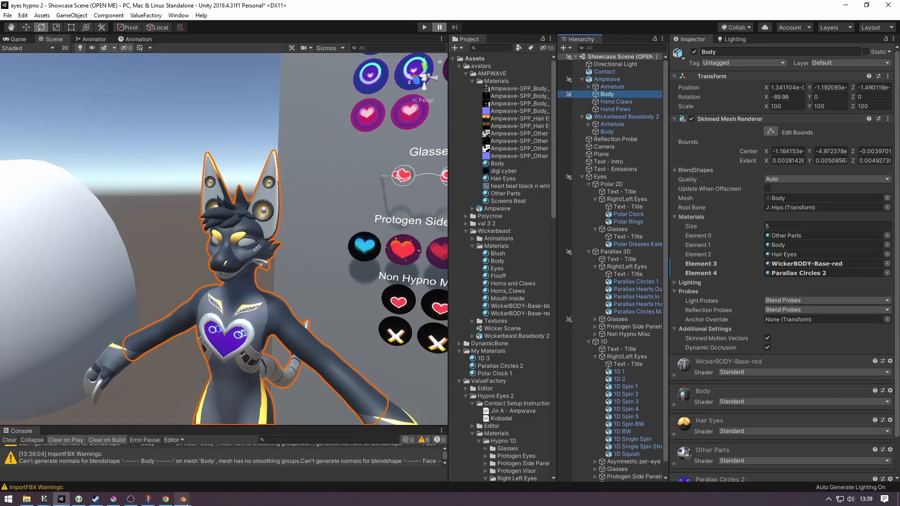
mouse_move(193, 499)
left_click(234, 458)
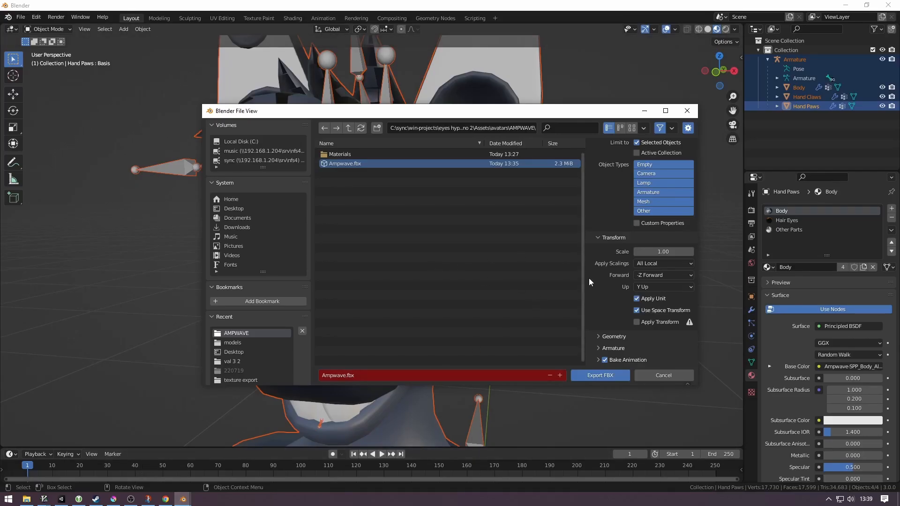
Compare the Apply Scalings options in Blender's FBX export with the Body object's transform scale in Unity
left_click(657, 261)
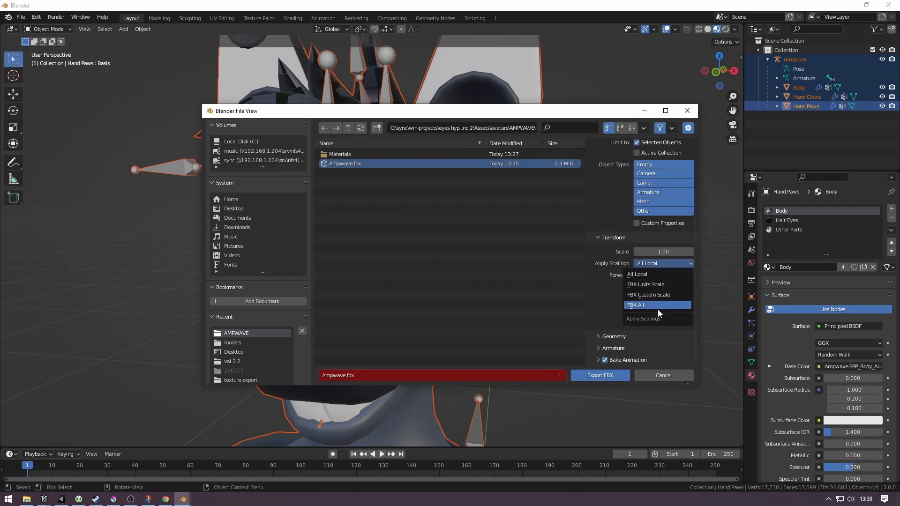
left_click(542, 285)
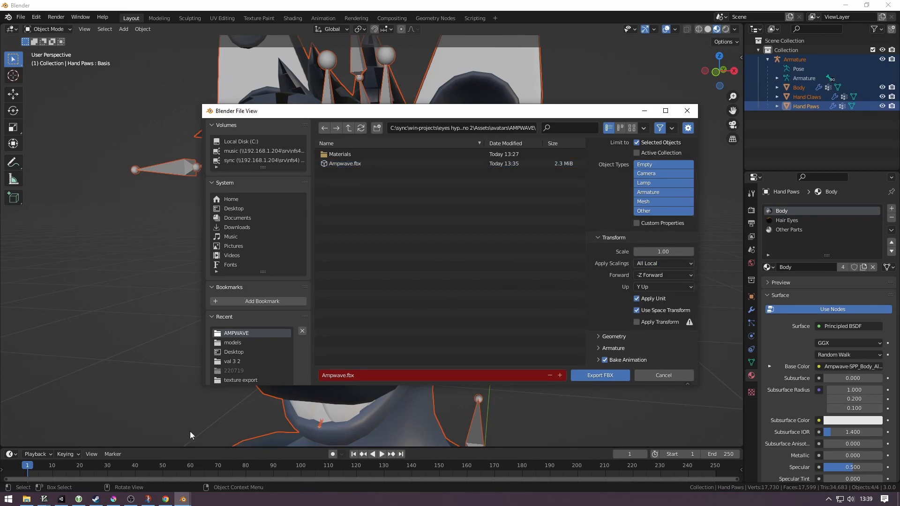
left_click(61, 499)
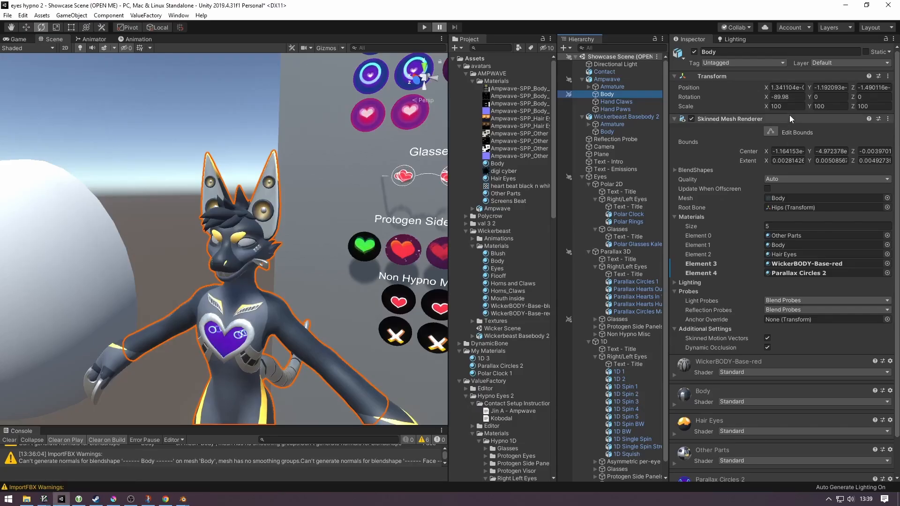
left_click(183, 500)
left_click(168, 457)
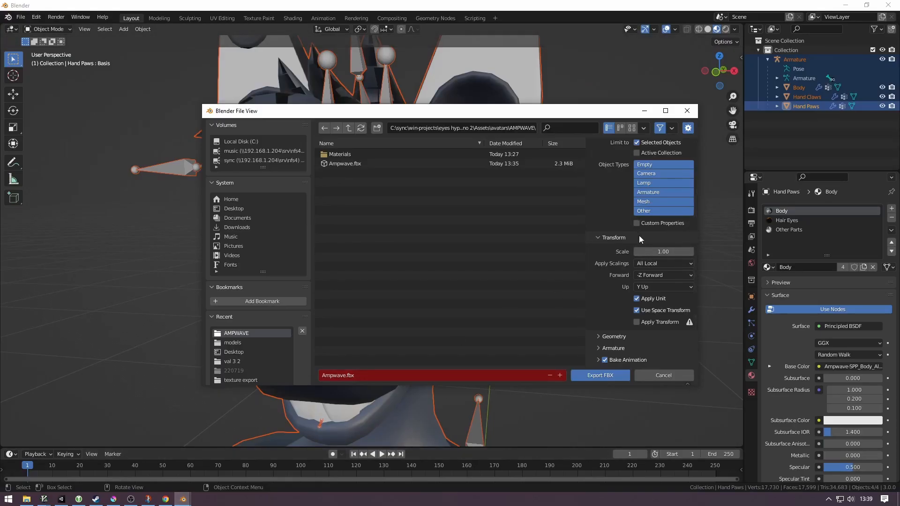
left_click(658, 264)
left_click(62, 500)
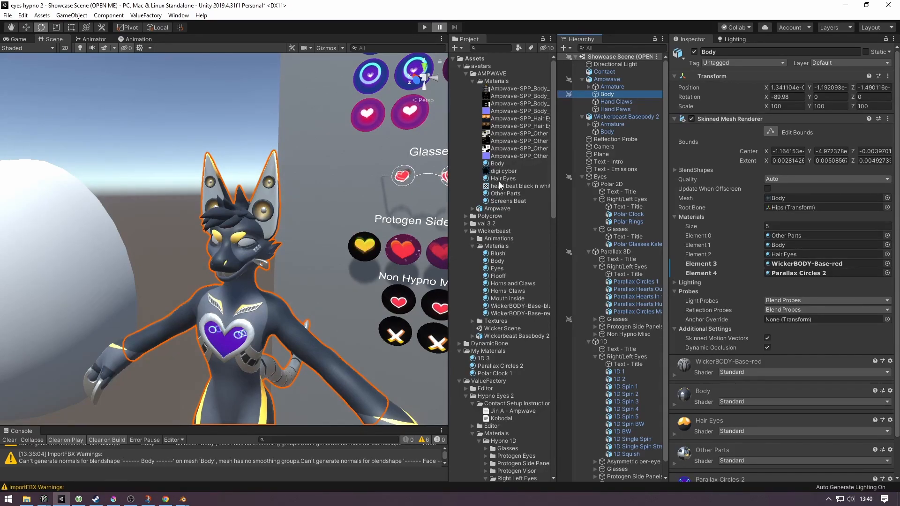
left_click(182, 499)
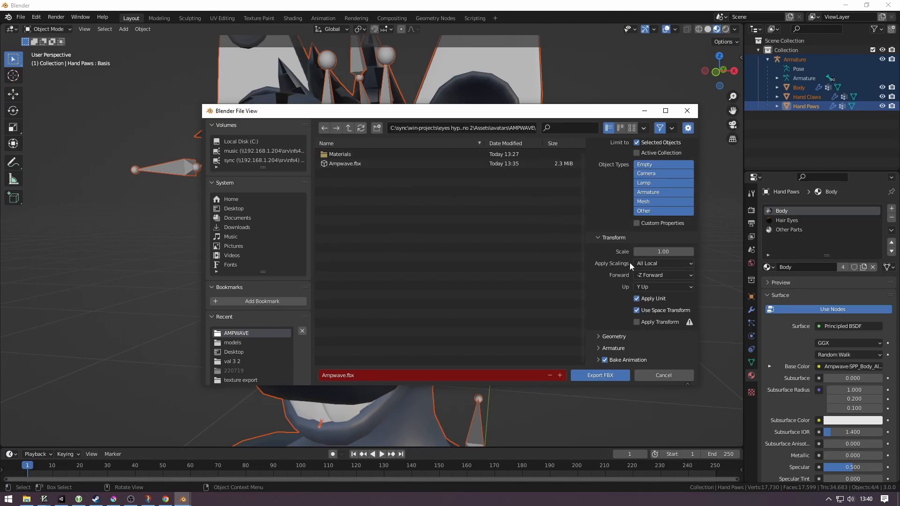
Export over Ampwave.fbx with Apply Scalings kept at All Local, and switch to Unity to import it
left_click(660, 264)
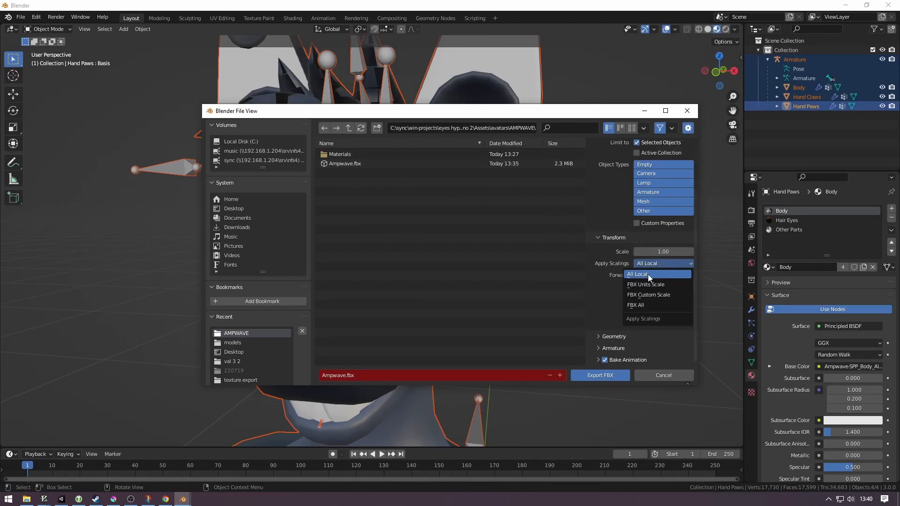
left_click(626, 376)
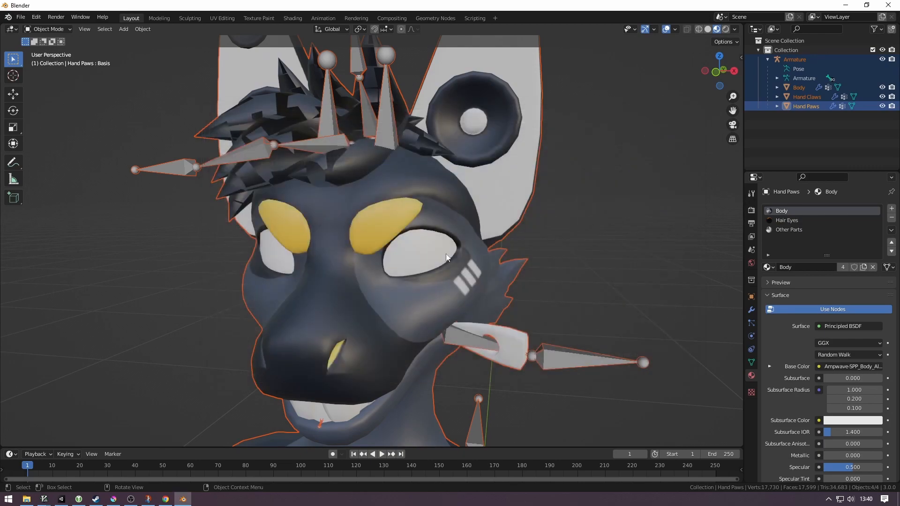
left_click(62, 500)
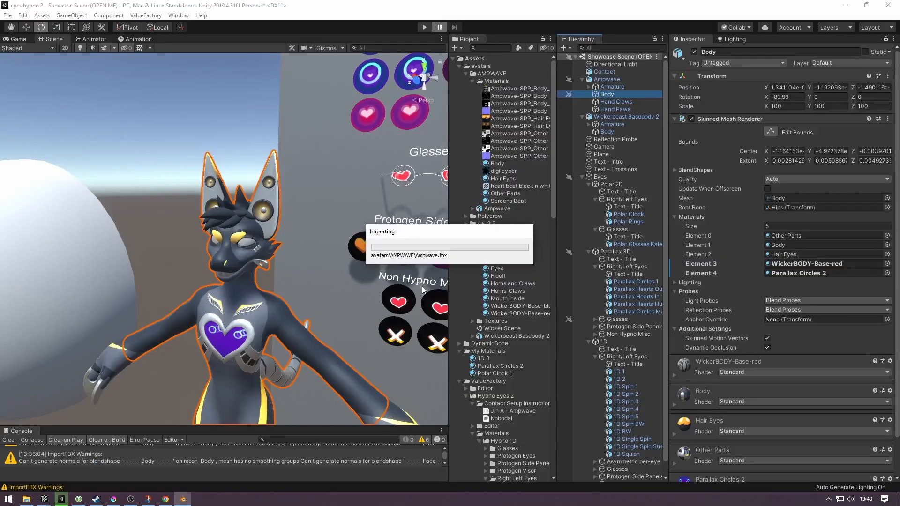
Assign the 1D 3 material to Element 4 of the Ampwave Body's materials
key("w")
right_click_drag(326, 250, 329, 251)
left_click(843, 274)
mouse_move(230, 259)
right_mouse_down()
mouse_move(239, 279)
mouse_move(238, 251)
right_mouse_up()
left_click_drag(482, 360, 833, 275)
Examine the Ampwave avatar's head and eyes up close in the scene with the Body deselected
key("w")
right_click_drag(278, 258, 191, 237)
key("s")
key("w")
key("s")
key("w")
key("s")
left_click(199, 235)
key("s")
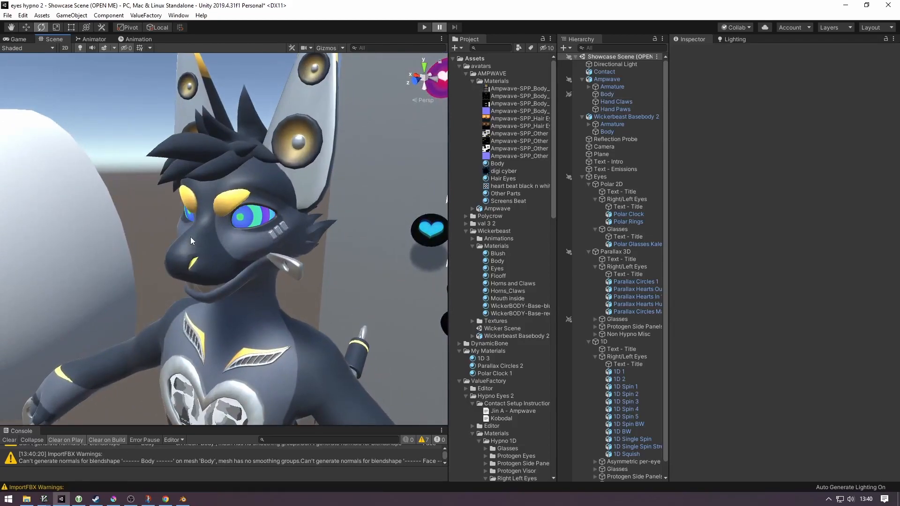